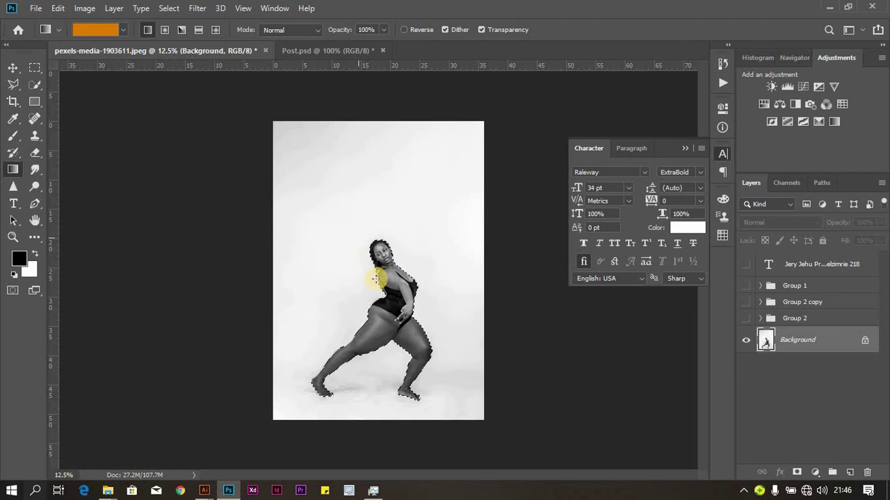
Step: Copy the selected dancer onto a new layer and hide the Background layer
key(ctrl+plus)
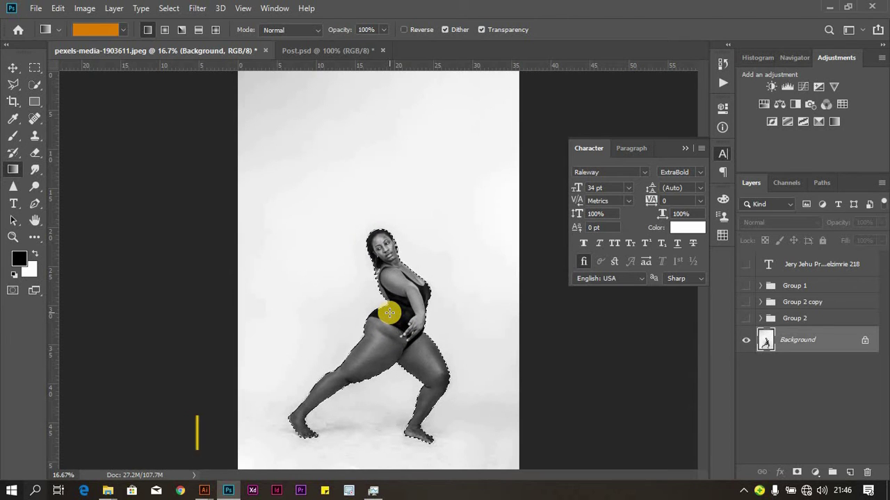
key(ctrl+j)
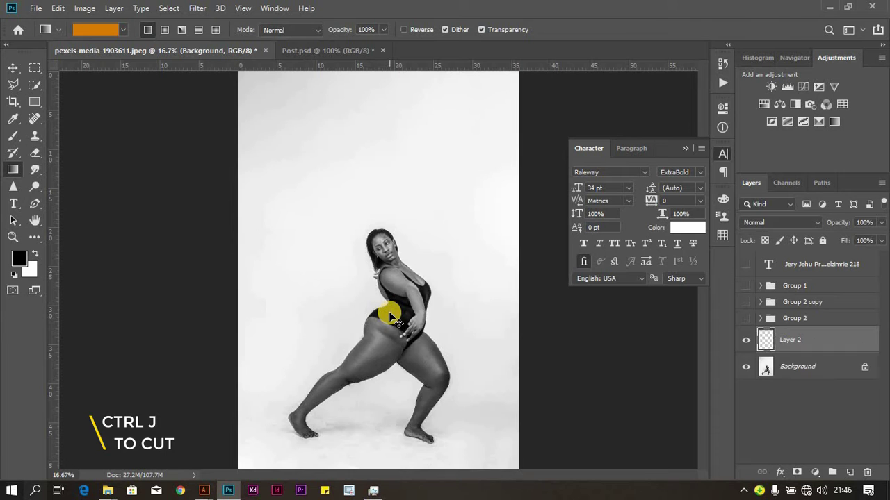
click(747, 369)
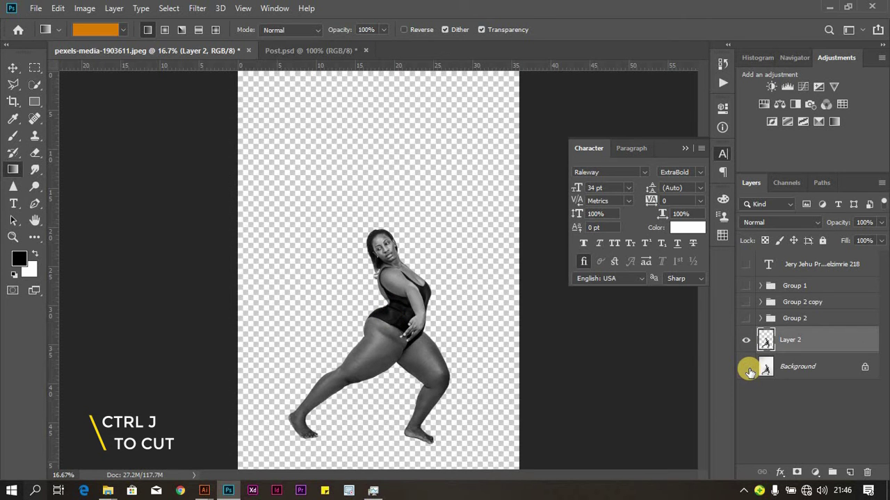
Step: Move the dancer cutout up towards the canvas centre and scale it proportionally to about 95%
click(13, 68)
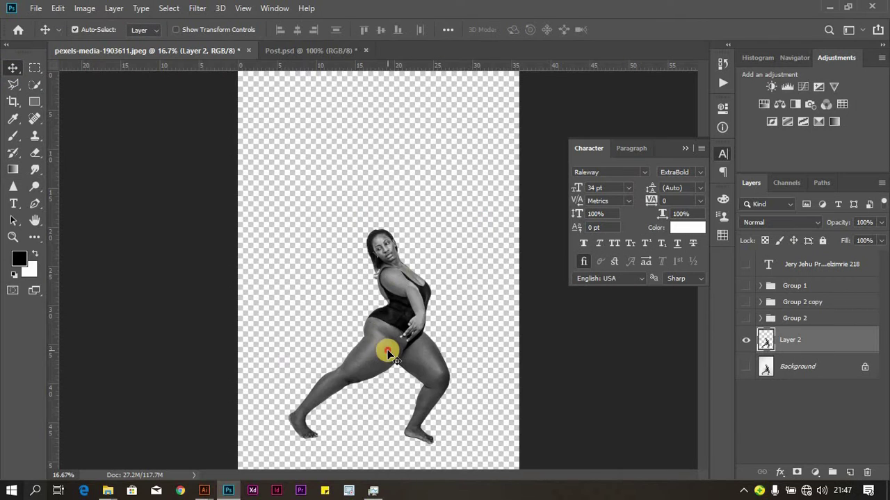
drag(387, 350, 381, 286)
key(ctrl+t)
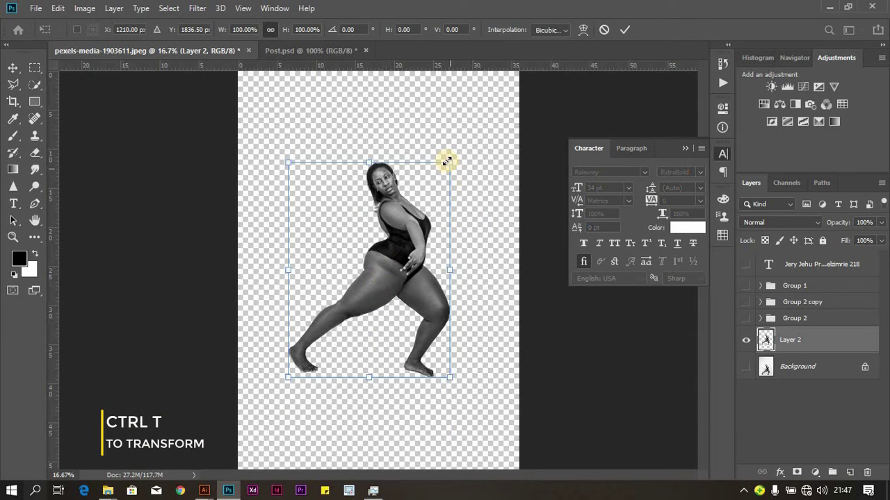
drag(426, 186, 444, 160)
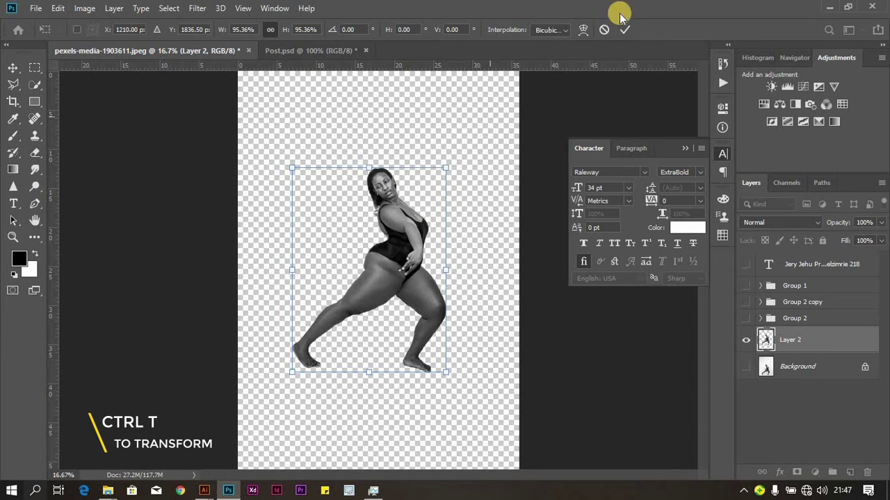
click(624, 30)
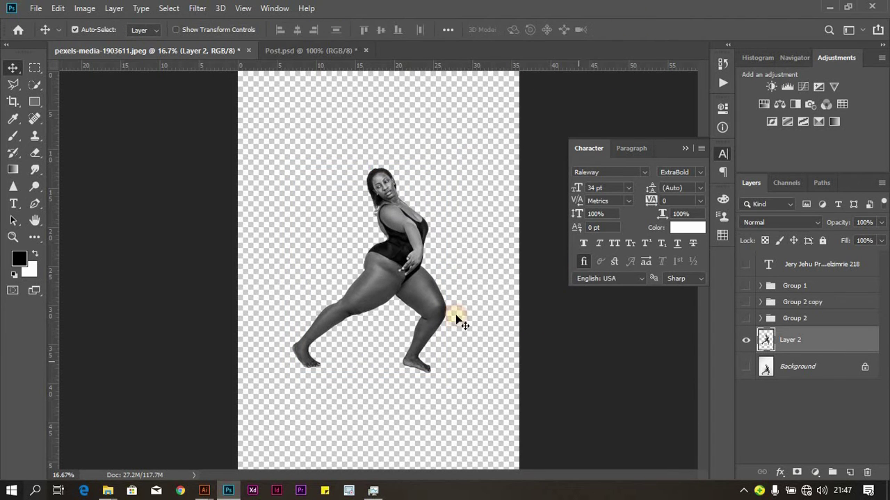
drag(411, 298, 408, 285)
key(ctrl+minus)
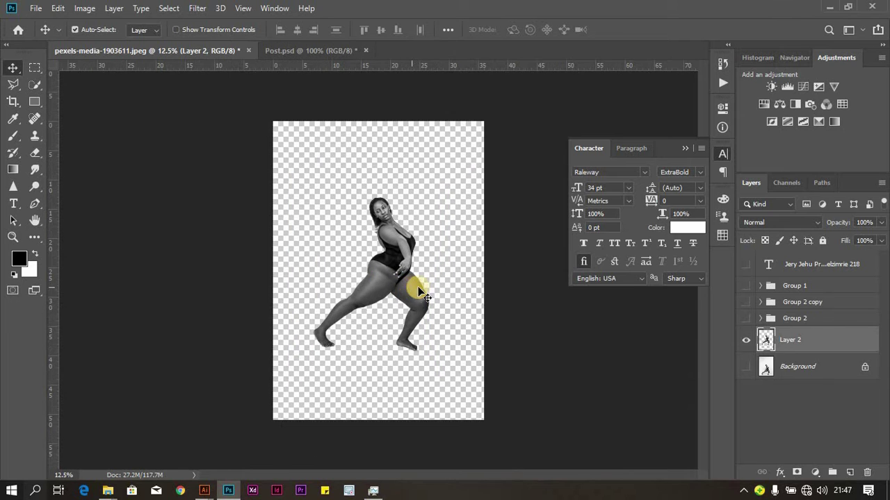
Step: Make the Background layer the active layer
click(533, 299)
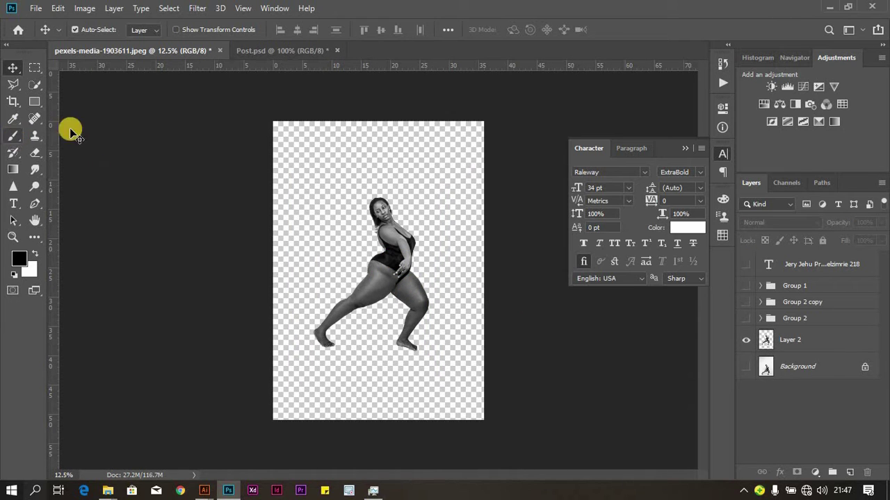
click(802, 366)
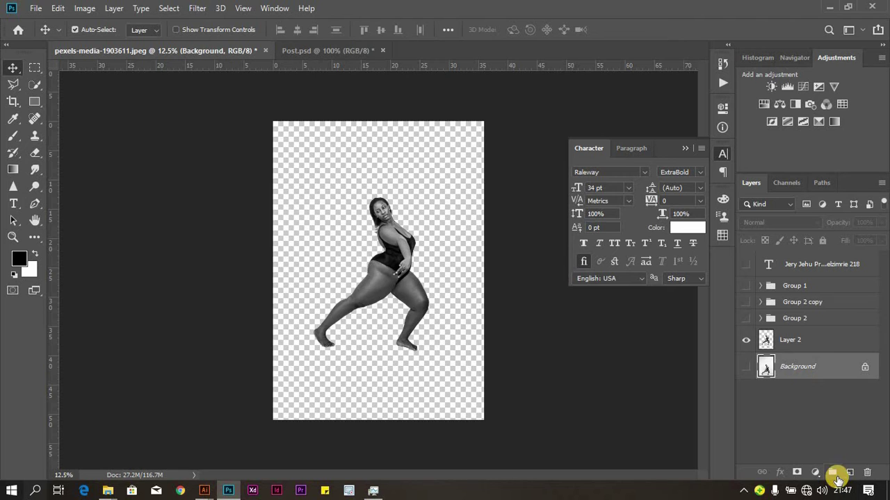
click(815, 473)
click(823, 249)
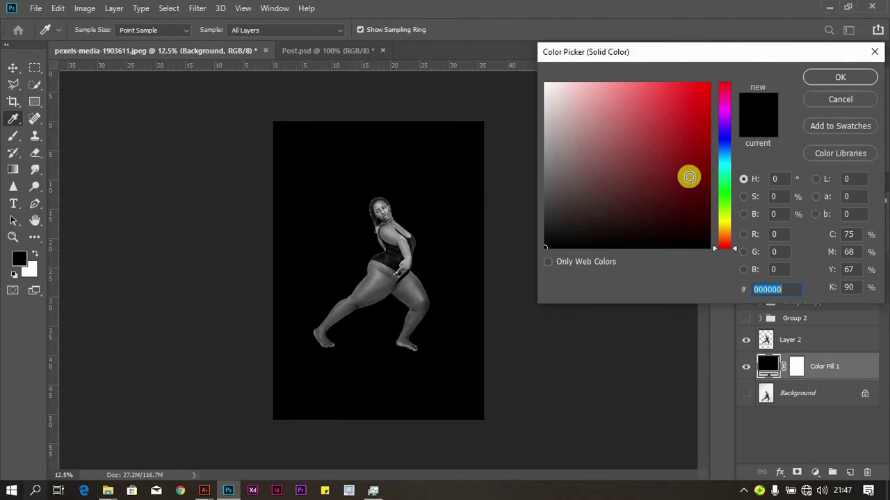
click(863, 97)
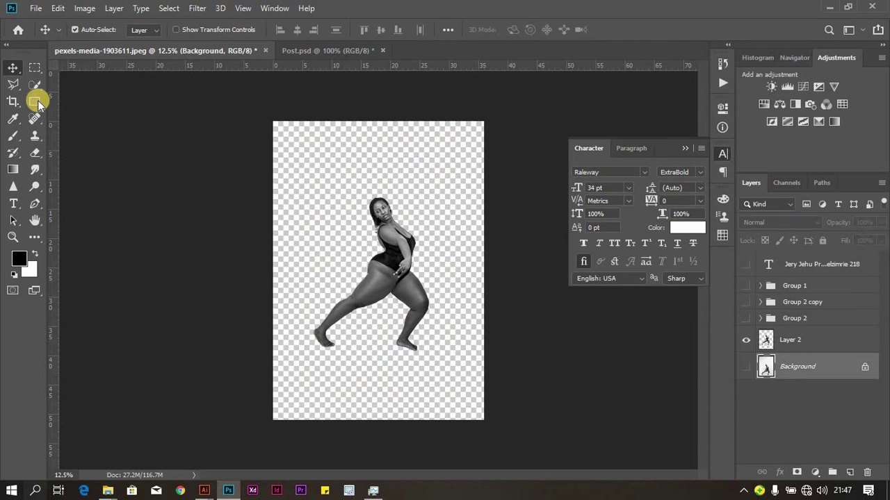
Step: Draw a rectangle shape of about 2672 × 3736 px behind the dancer, covering the whole canvas
key(u)
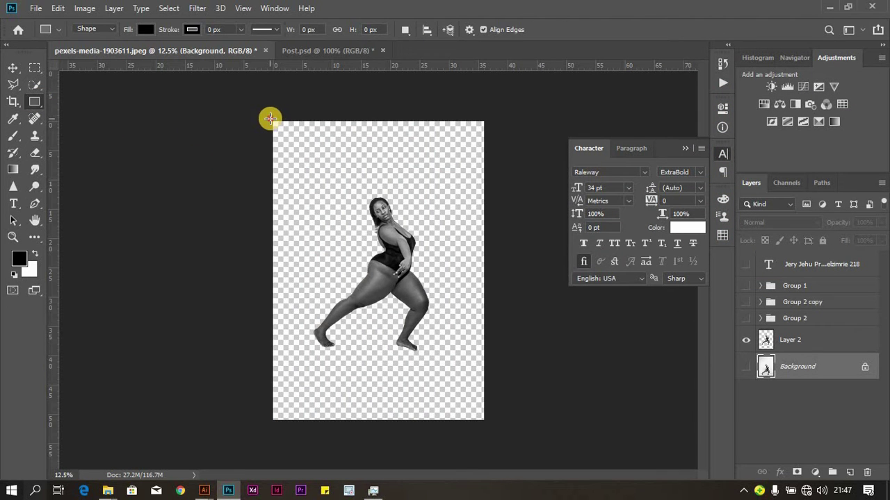
drag(271, 118, 486, 422)
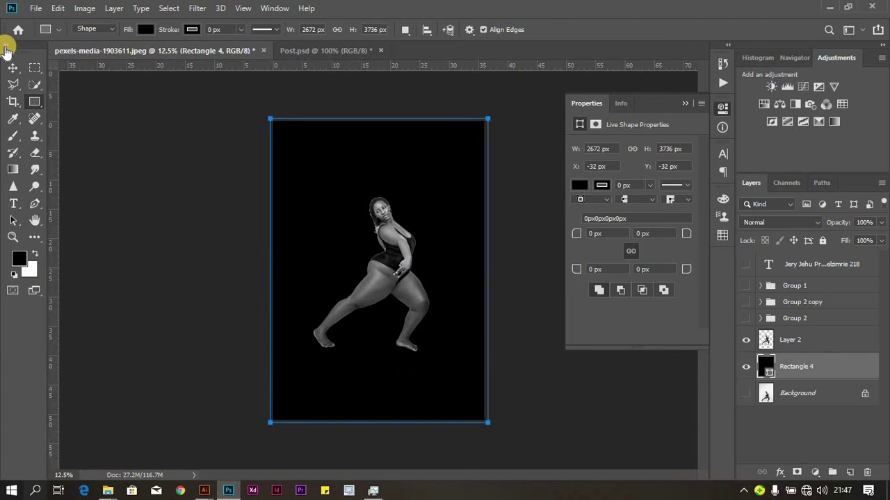
click(12, 67)
Step: Fill the backdrop rectangle with a very light grey swatch, after trying white and a darker light grey
click(578, 185)
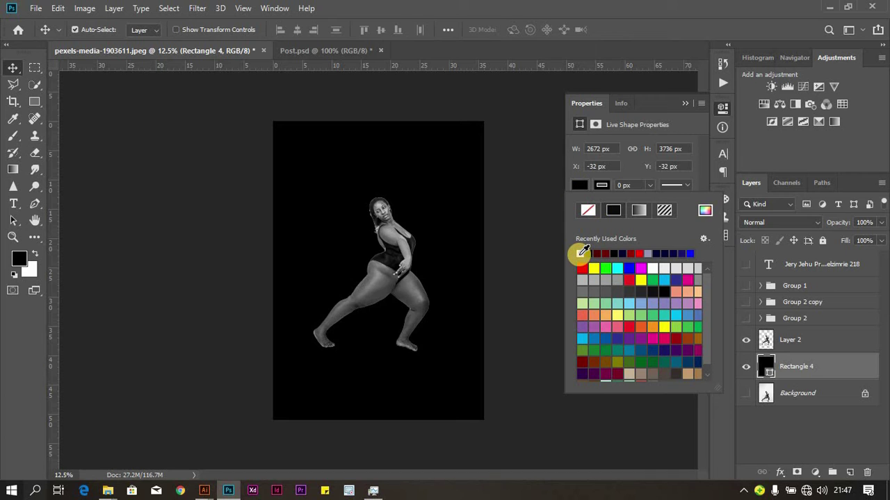
click(652, 269)
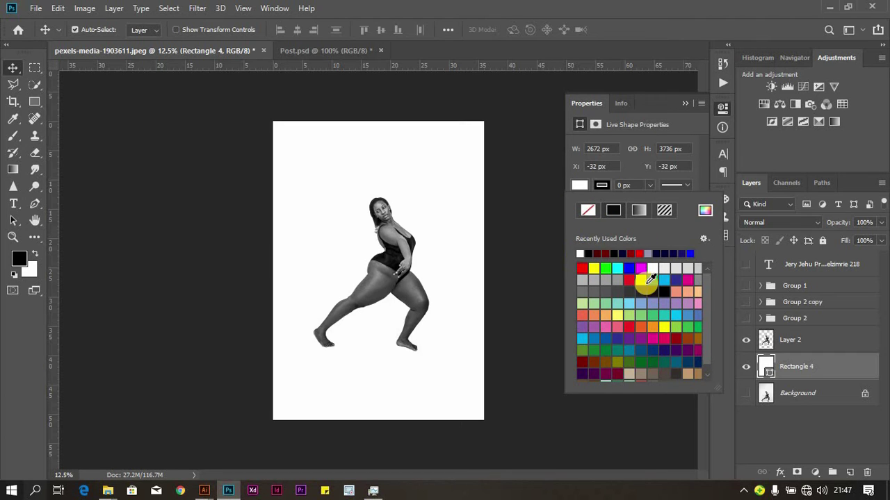
click(684, 268)
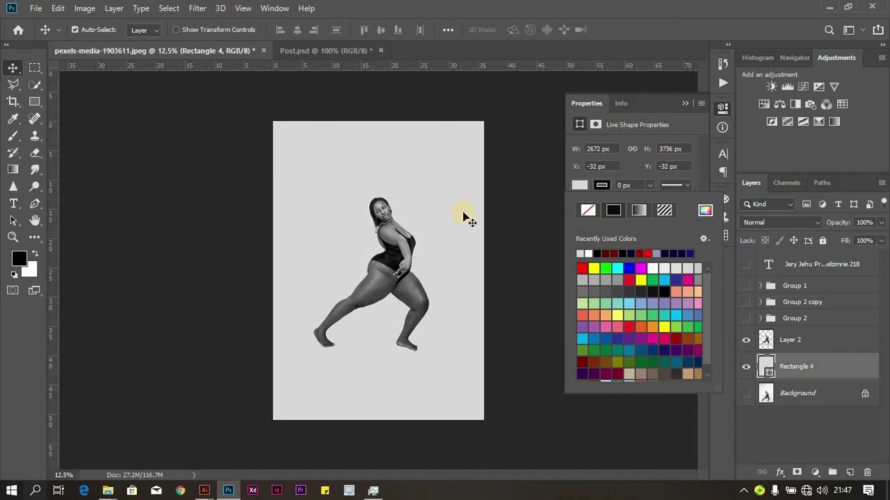
click(664, 269)
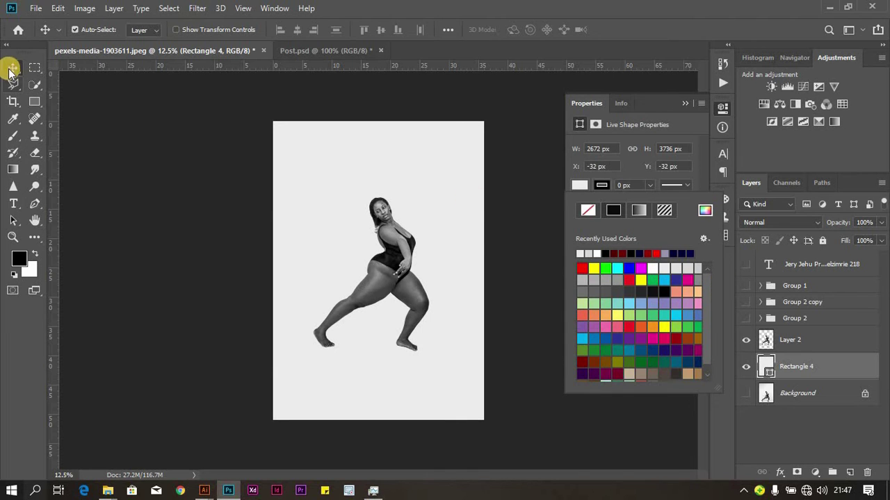
click(272, 203)
Step: Add the text DANCE in Raleway ExtraBold at 494 pt above the dancer, on a layer over the cutout
click(417, 300)
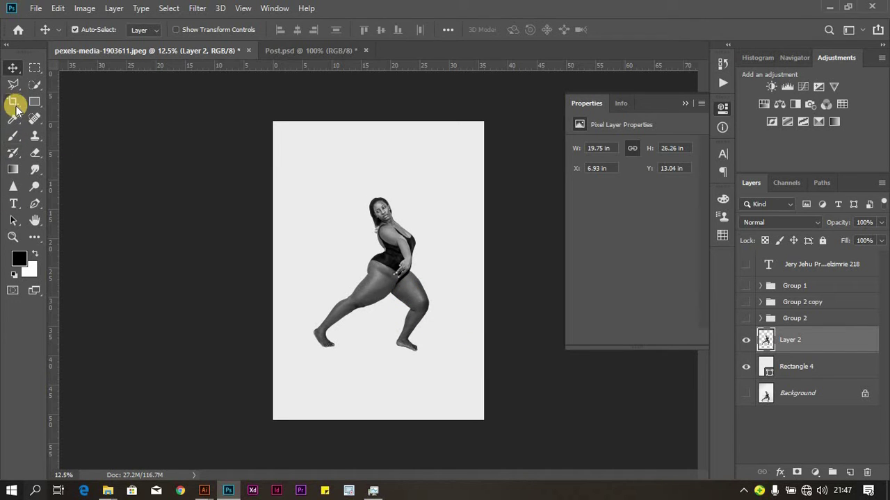
click(14, 204)
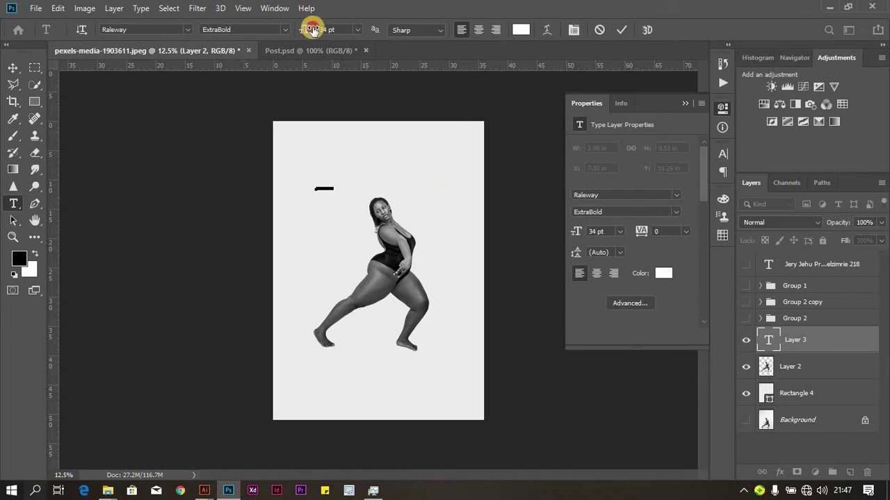
drag(313, 29, 629, 30)
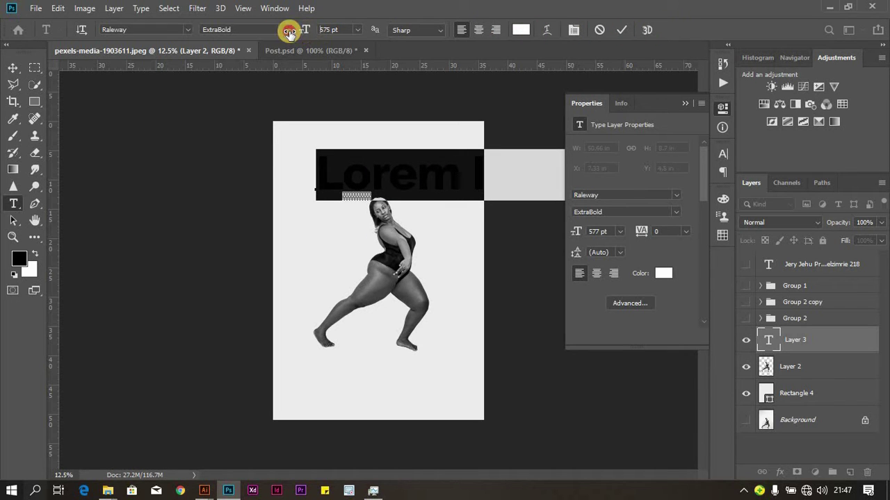
drag(289, 34, 253, 33)
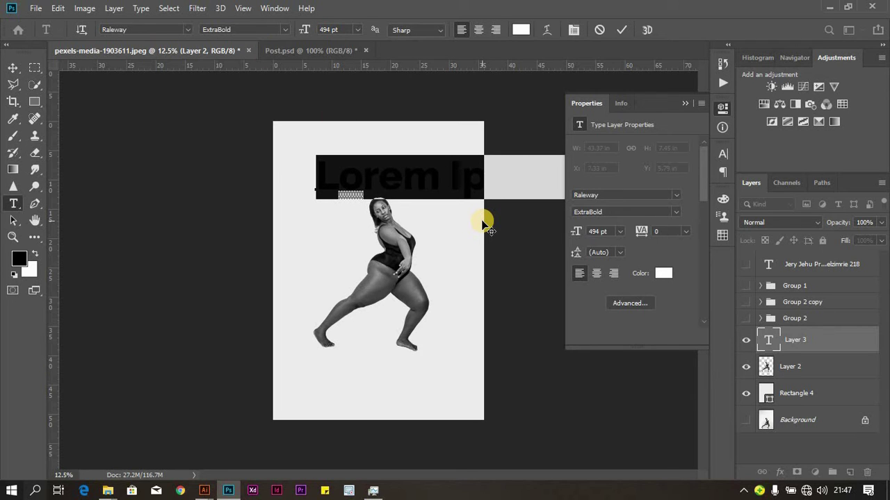
text(DANCE)
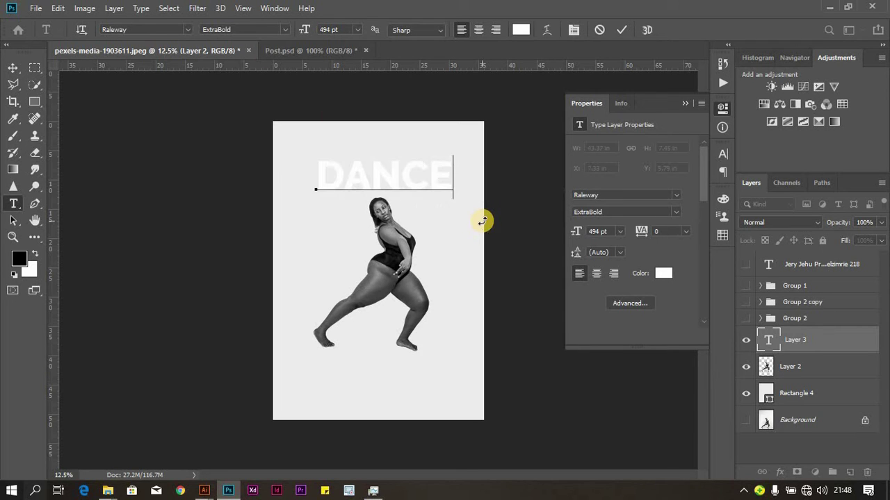
Step: Set the colour of the whole DANCE text to black, 000000
key(ctrl+a)
click(521, 30)
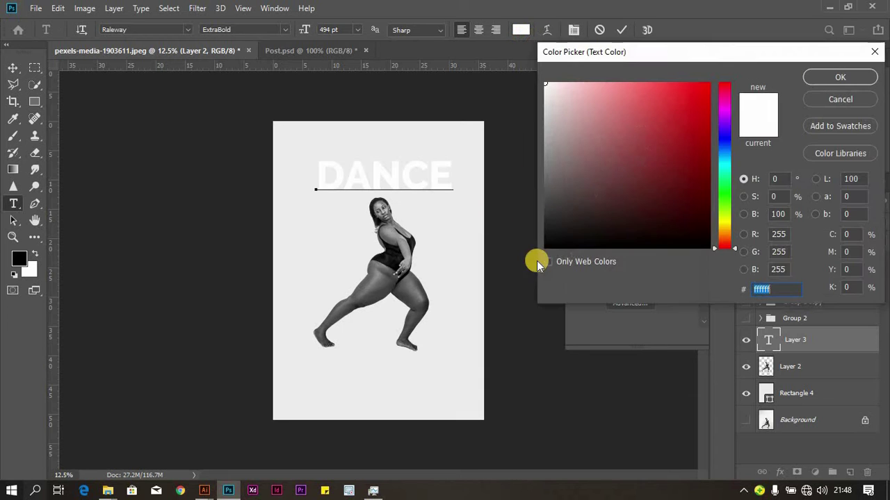
text(000000)
key(Return)
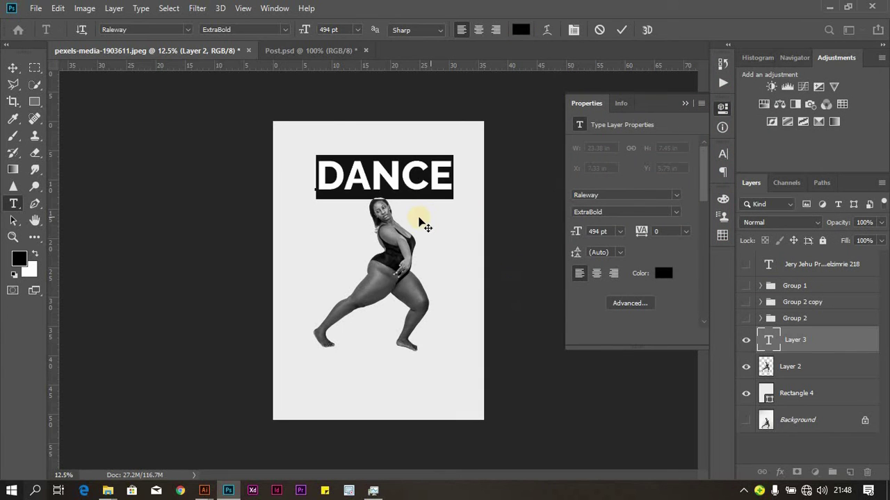
Step: Move the letters ANCE out of the DANCE text into a separate text layer near the dancer's feet
click(351, 178)
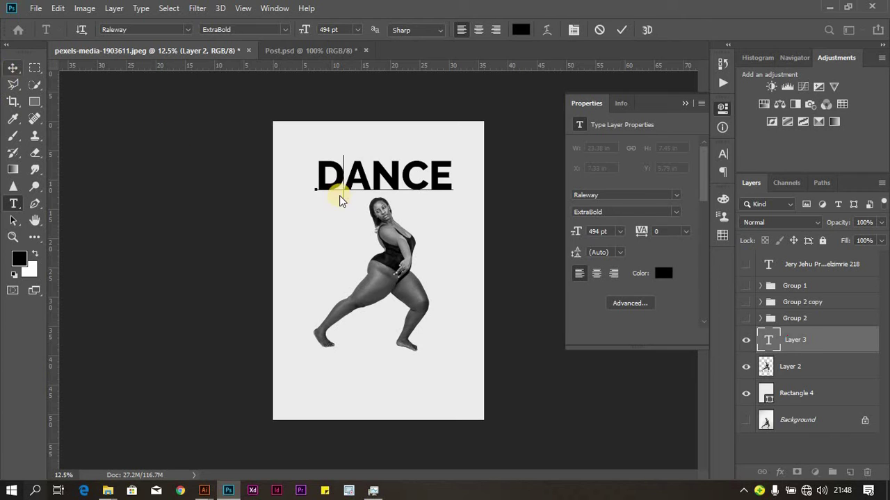
drag(350, 179, 514, 185)
key(ctrl+c)
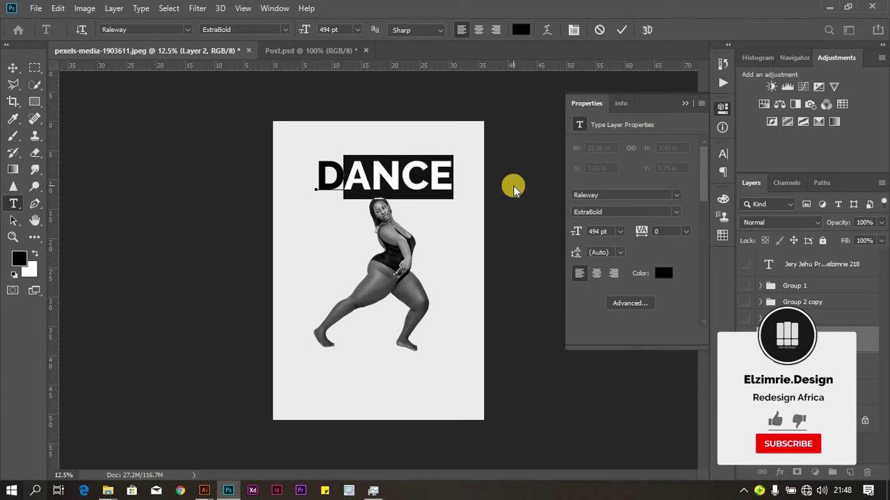
key(Delete)
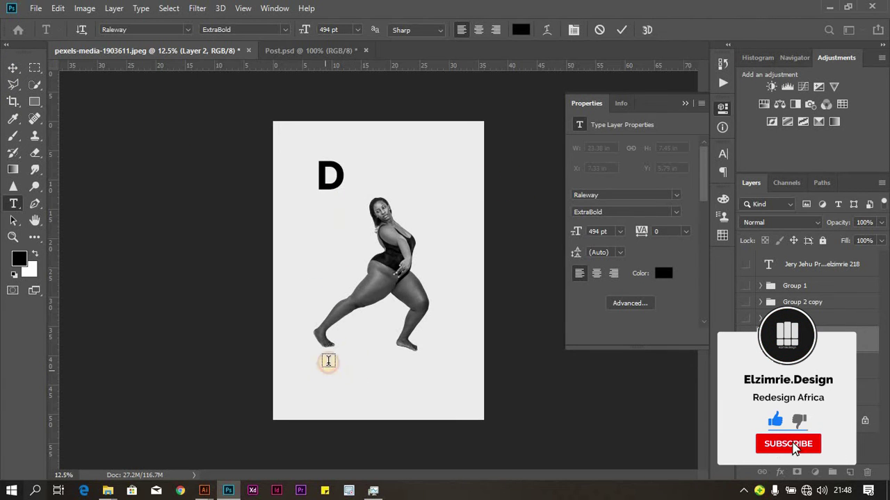
click(328, 361)
click(354, 360)
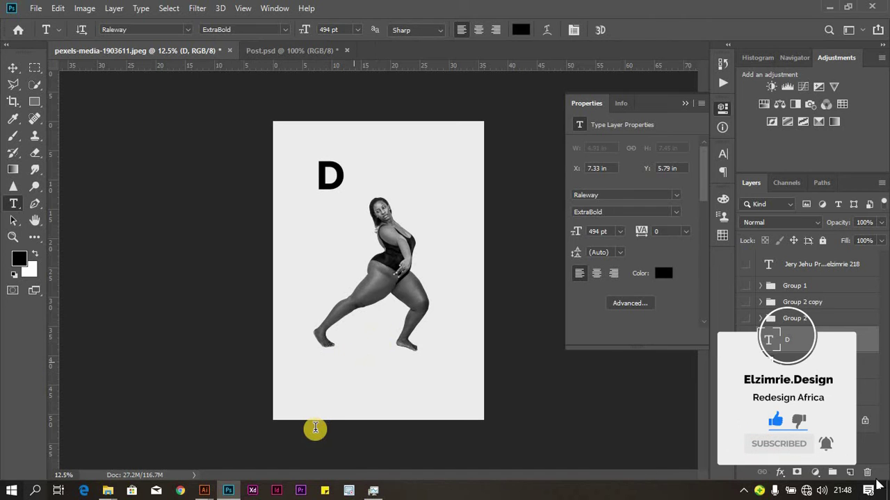
key(ctrl+v)
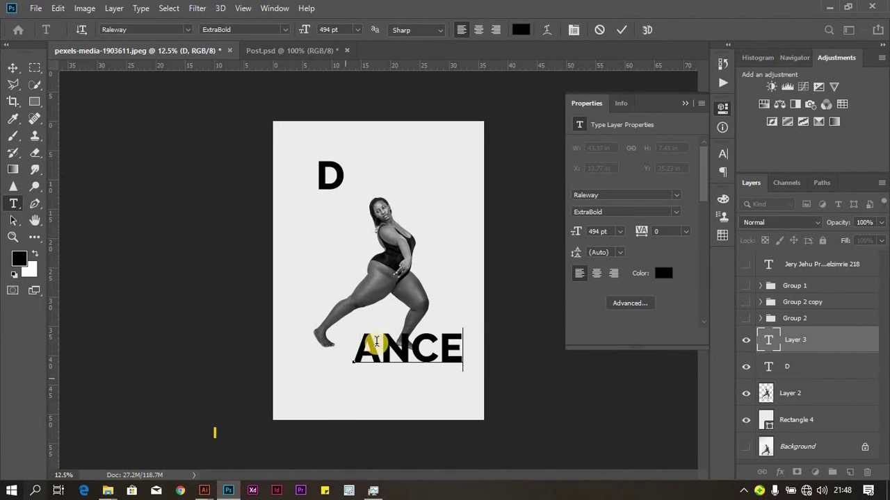
Step: Cut NCE from the ANCE text and paste it as a new text layer above the dancer, beside the D
drag(379, 350, 513, 350)
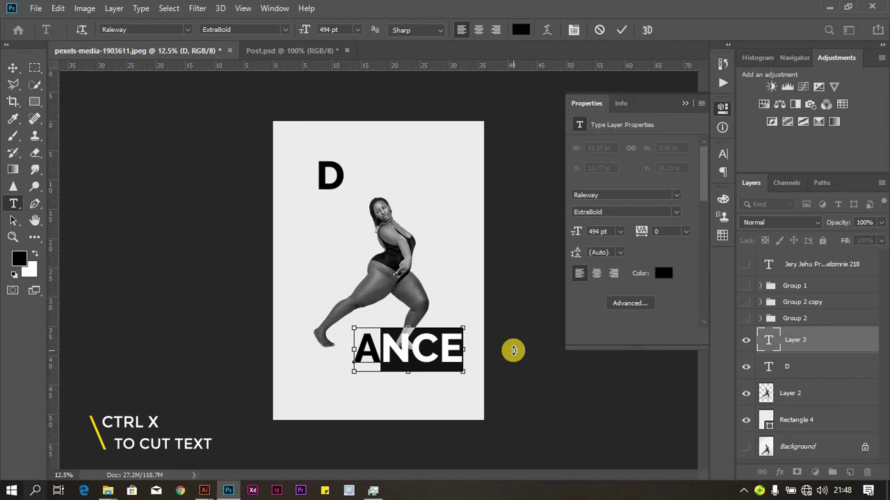
key(ctrl+x)
click(493, 391)
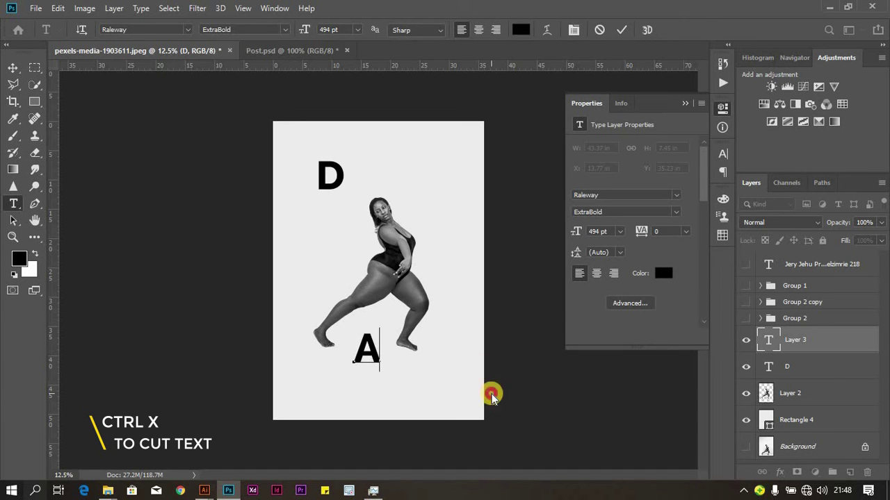
click(394, 195)
key(ctrl+v)
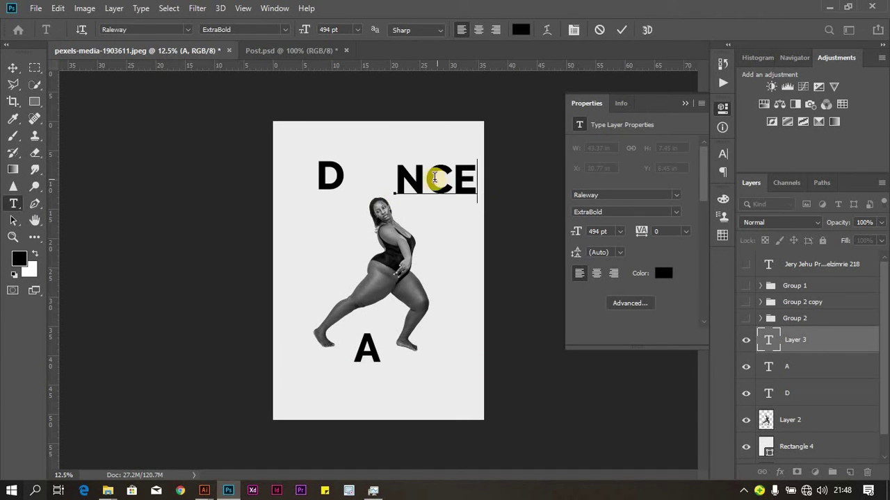
Step: Cut CE from the NCE text and paste it as a new text layer beside the dancer, below the D
drag(425, 180, 526, 191)
key(ctrl+x)
click(298, 307)
click(307, 262)
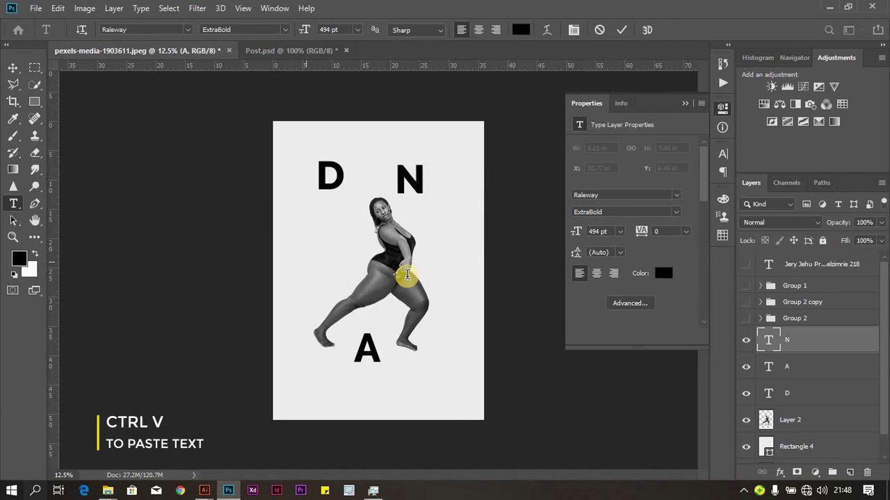
key(ctrl+v)
Step: Cut E from the CE text and paste it as a new text layer below the dancer's back foot
drag(332, 245, 410, 252)
key(ctrl+x)
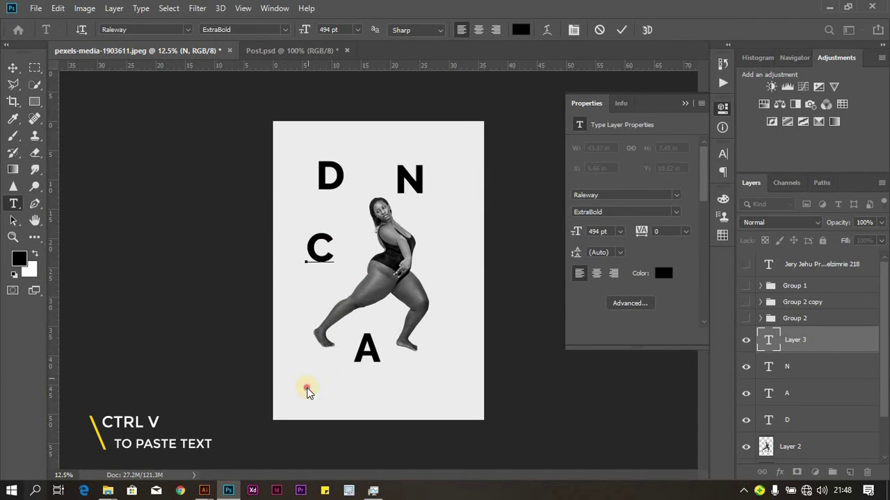
click(319, 385)
click(328, 389)
key(ctrl+v)
Step: Rearrange the letters around the dancer: D by the head, A behind the back, N at the rear thigh, C by the front shin, E near the back foot
click(13, 67)
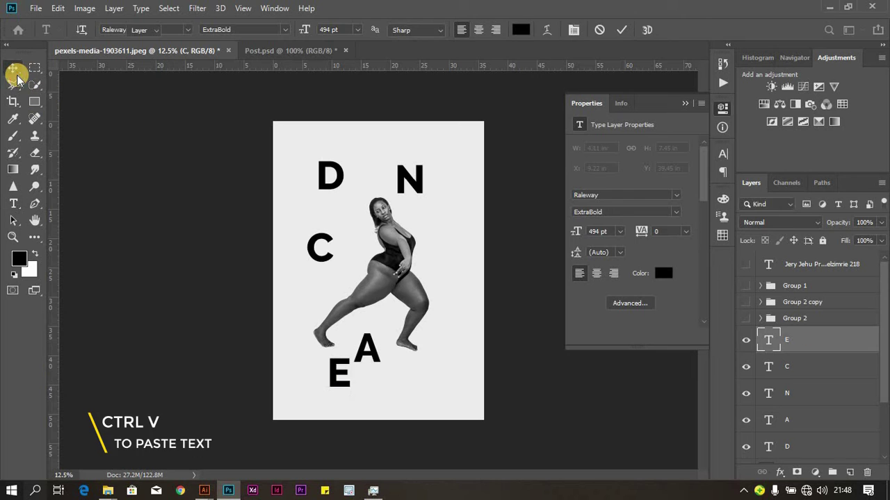
drag(308, 358, 368, 248)
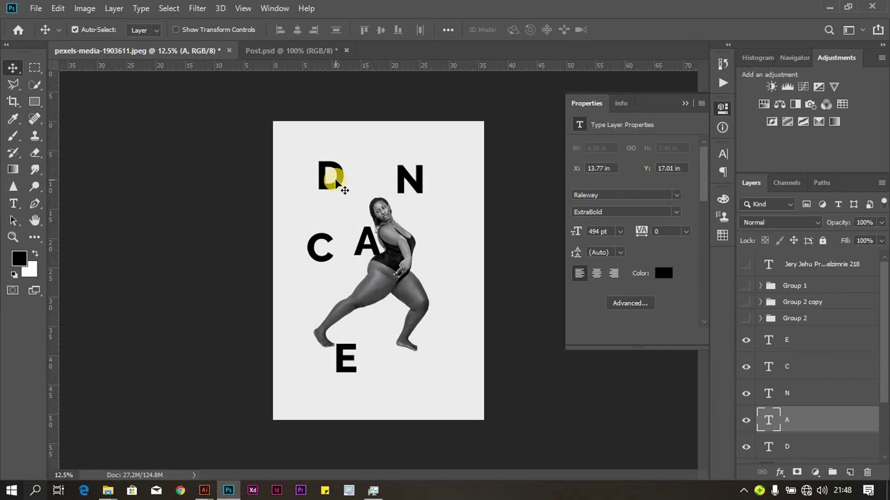
drag(335, 179, 339, 292)
click(419, 179)
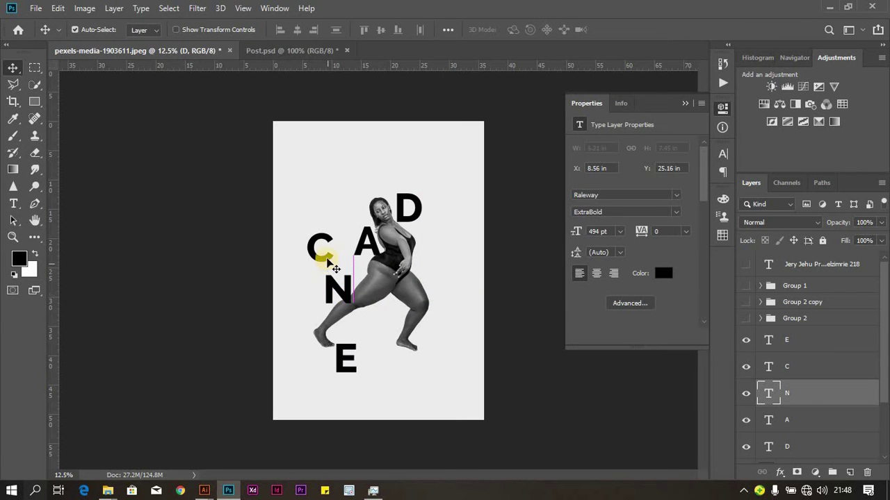
drag(330, 259, 436, 337)
click(456, 243)
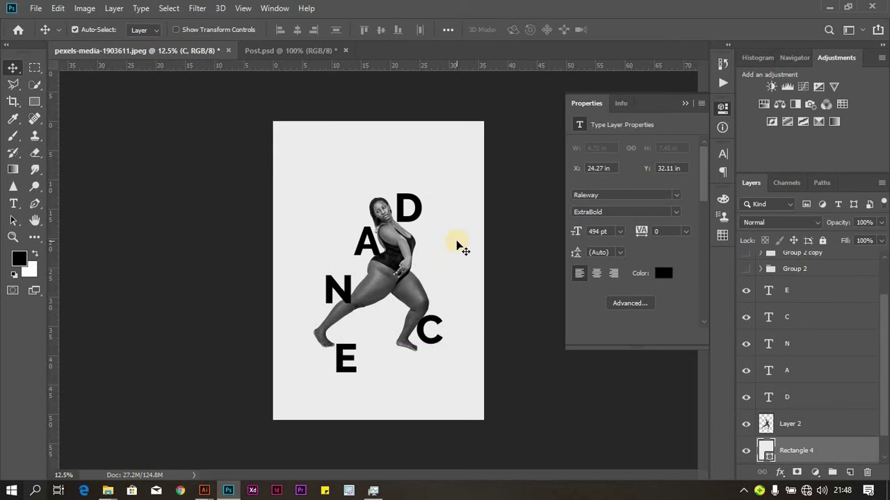
drag(346, 375, 344, 371)
click(354, 266)
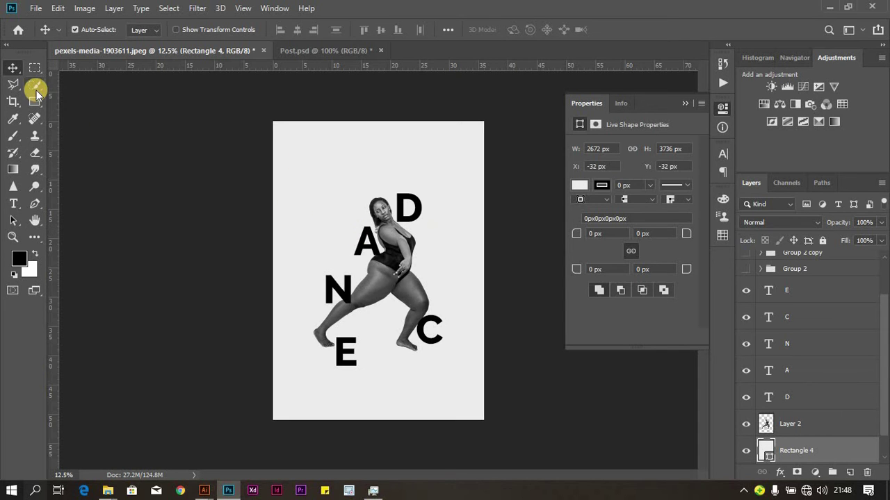
Step: Rasterize the five type layers E, C, N, A and D together
key(ctrl+plus)
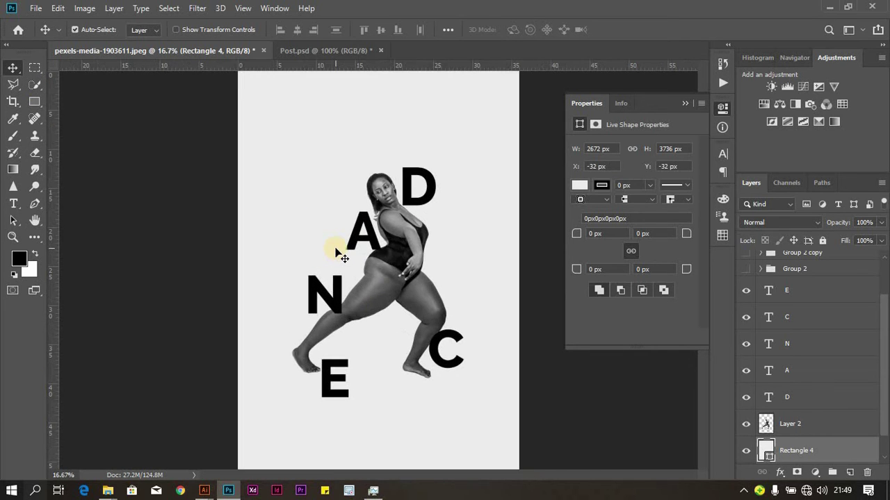
key(ctrl+plus)
scroll(335, 252, down, 2)
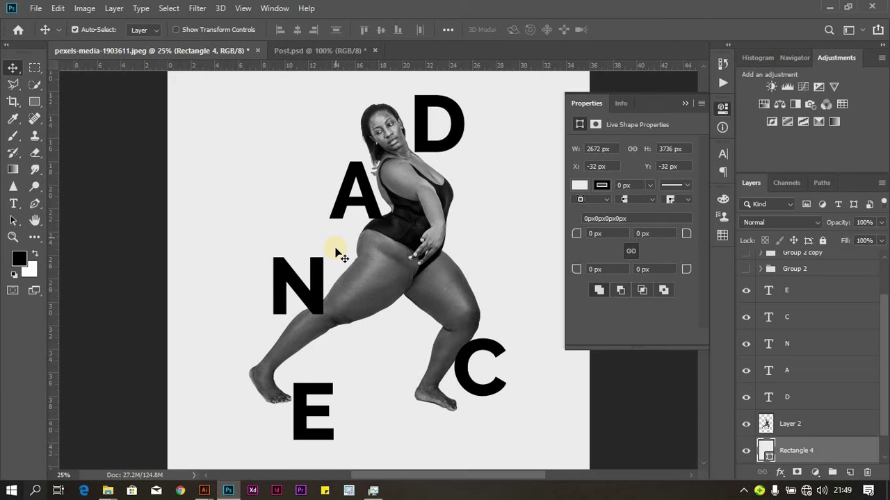
click(28, 104)
click(11, 67)
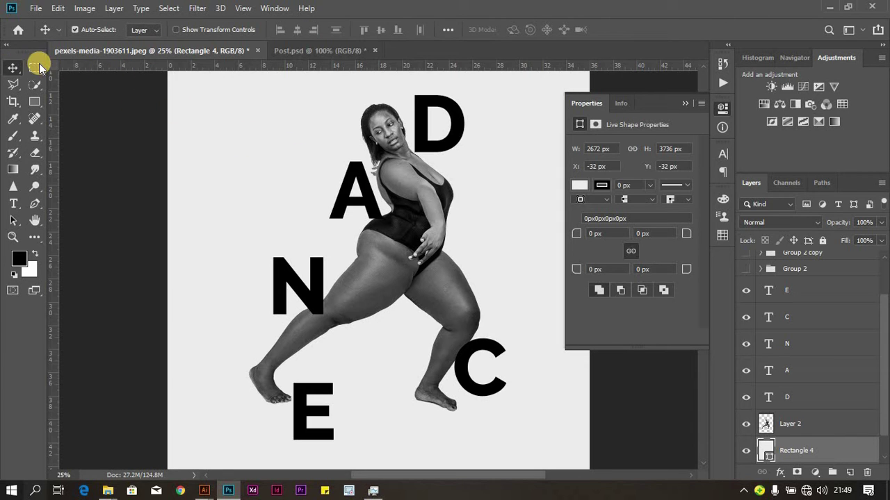
click(31, 72)
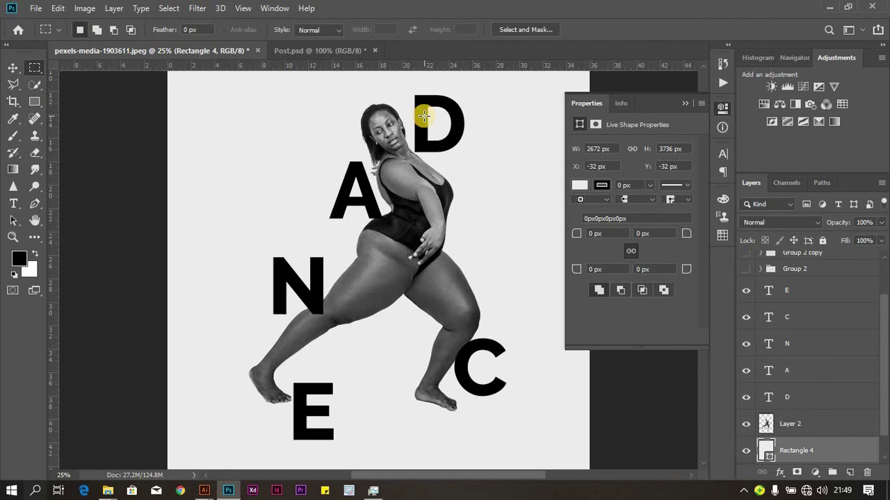
click(11, 68)
click(828, 290)
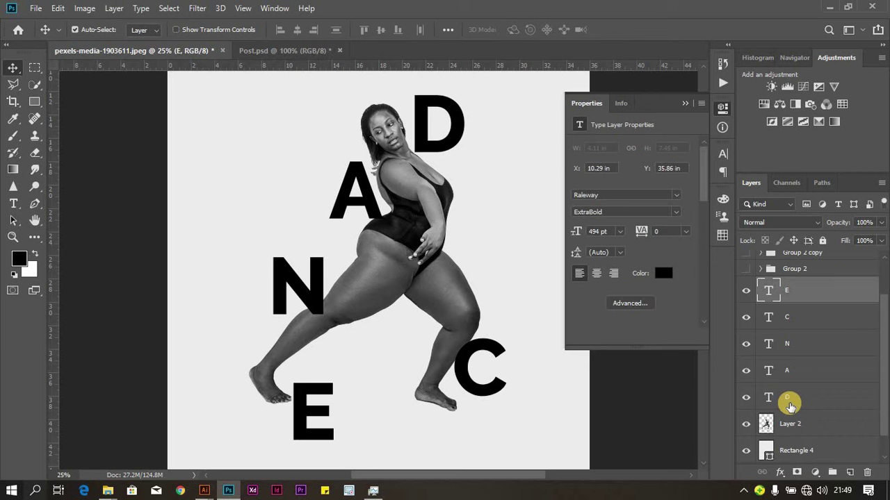
click(789, 403)
right_click(795, 340)
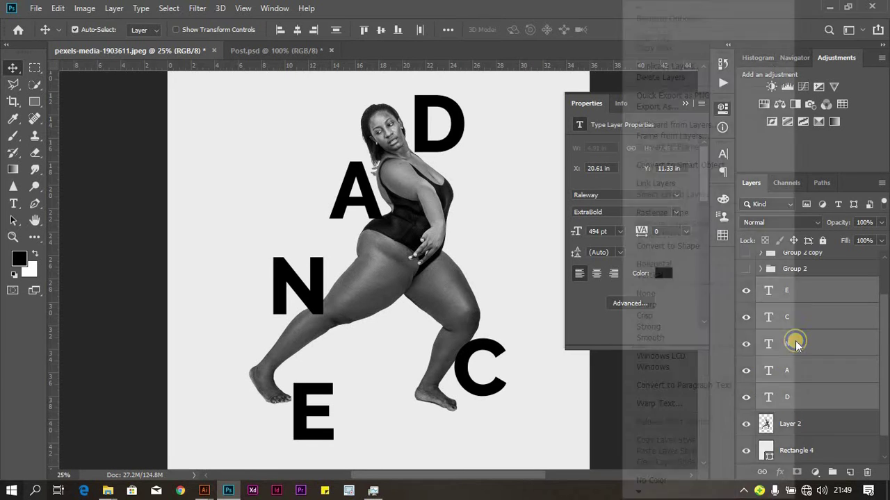
click(660, 213)
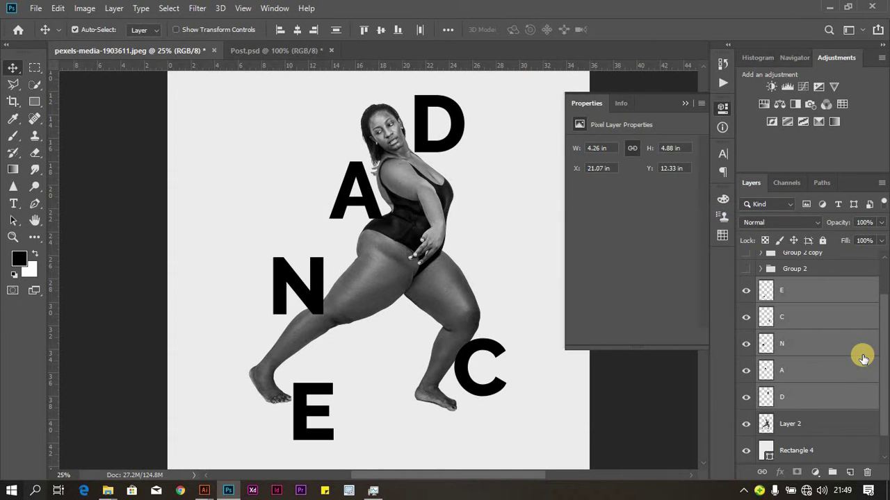
Step: Make a rectangular selection over the top of the D and try to erase it with all five letter layers selected
click(34, 67)
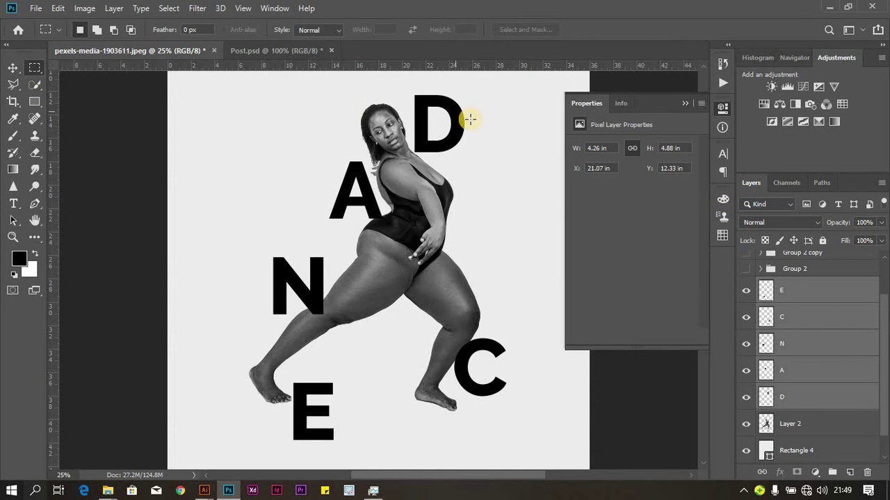
drag(388, 84, 491, 111)
key(e)
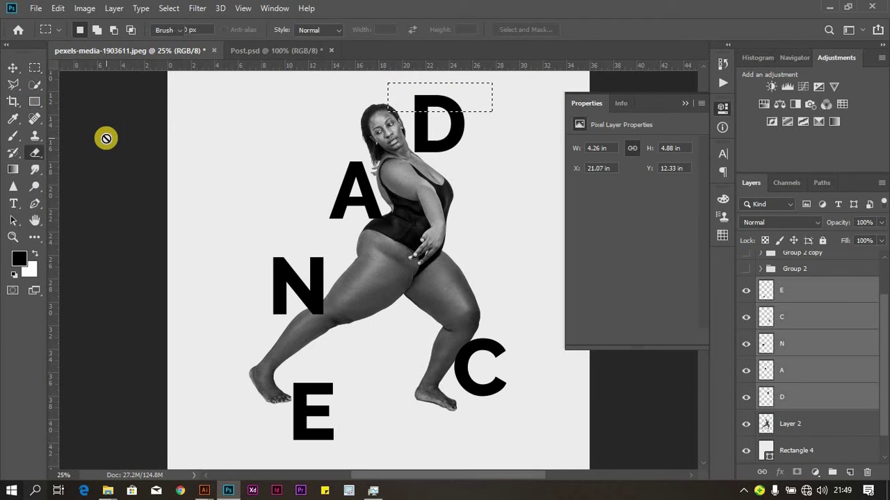
click(442, 93)
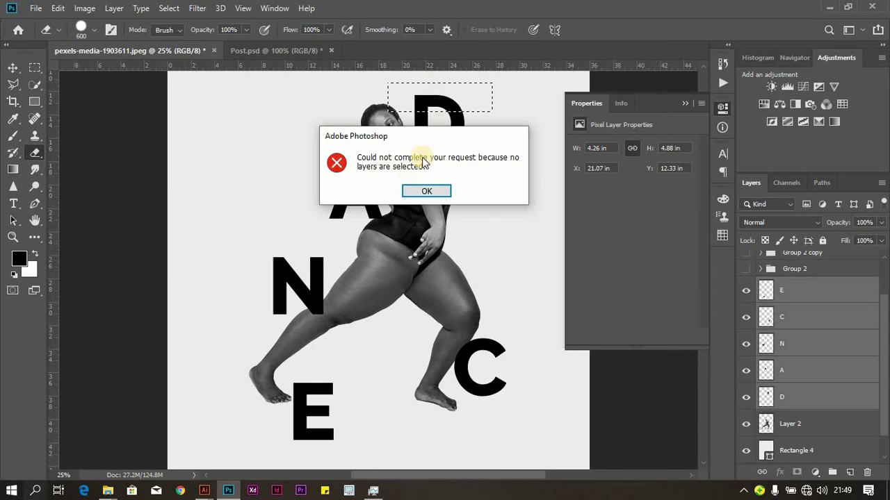
click(422, 194)
Step: Erase the selected top strip of the D on the D layer alone and clear the selection
click(13, 67)
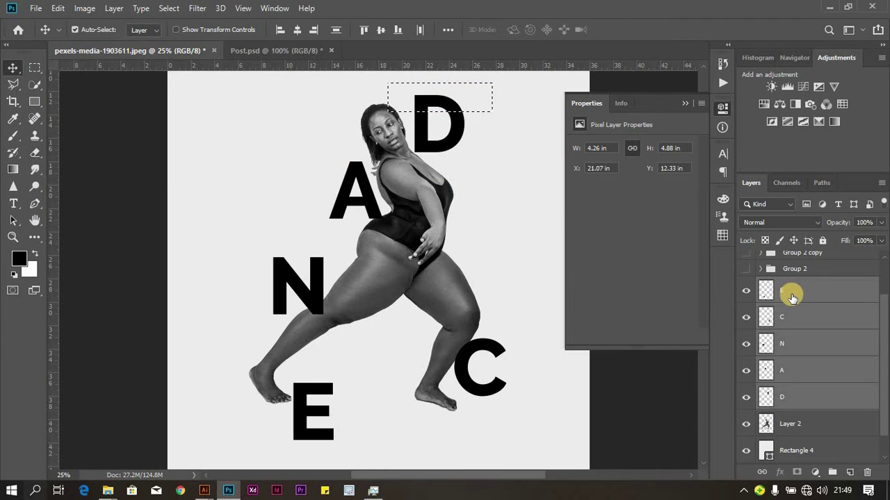
click(788, 394)
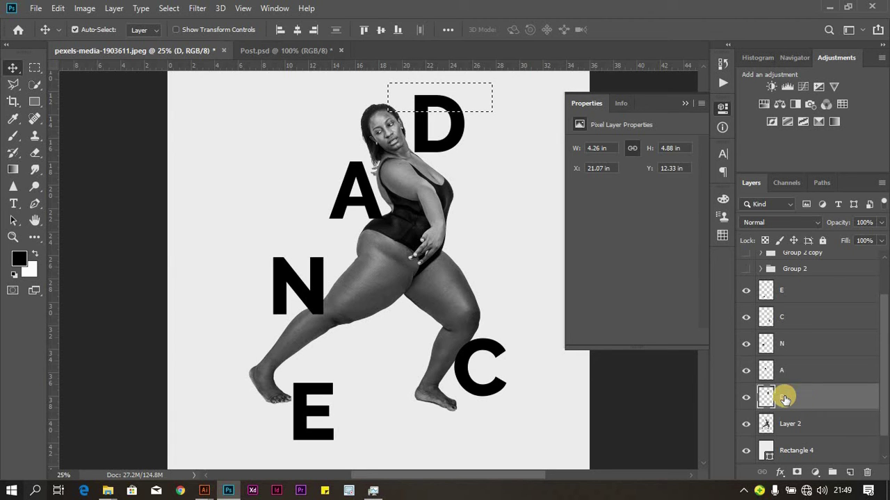
click(35, 152)
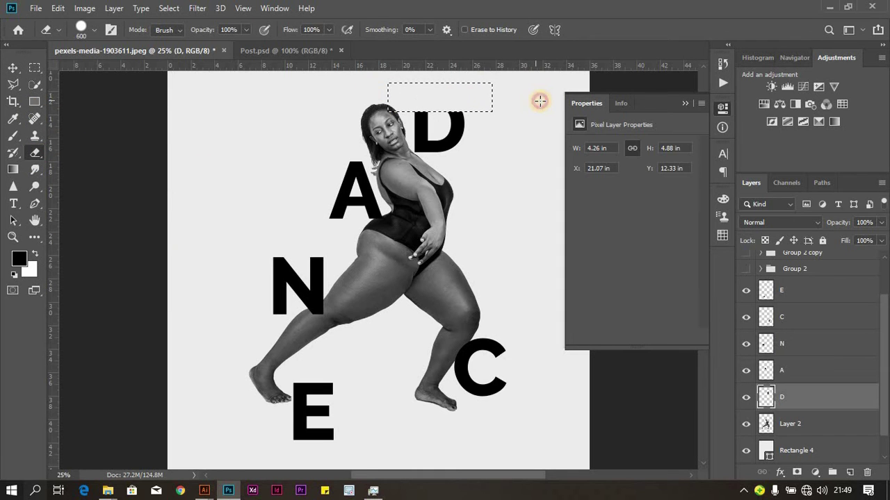
click(12, 67)
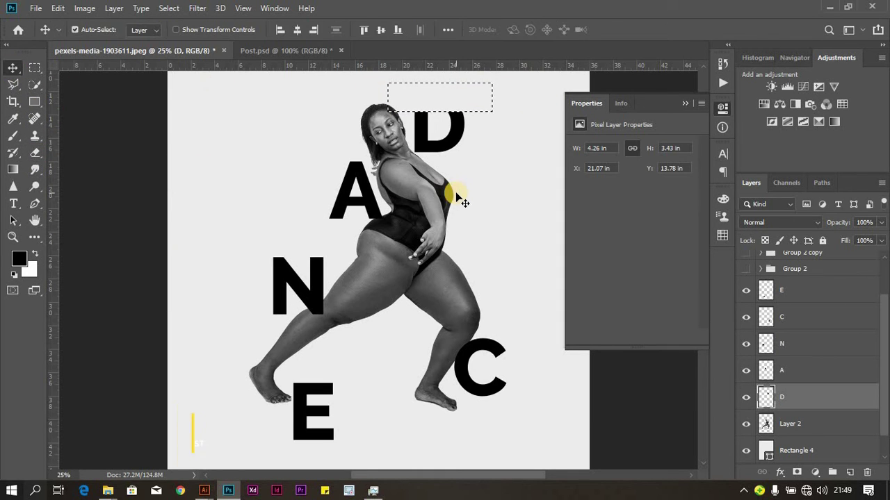
key(ctrl+d)
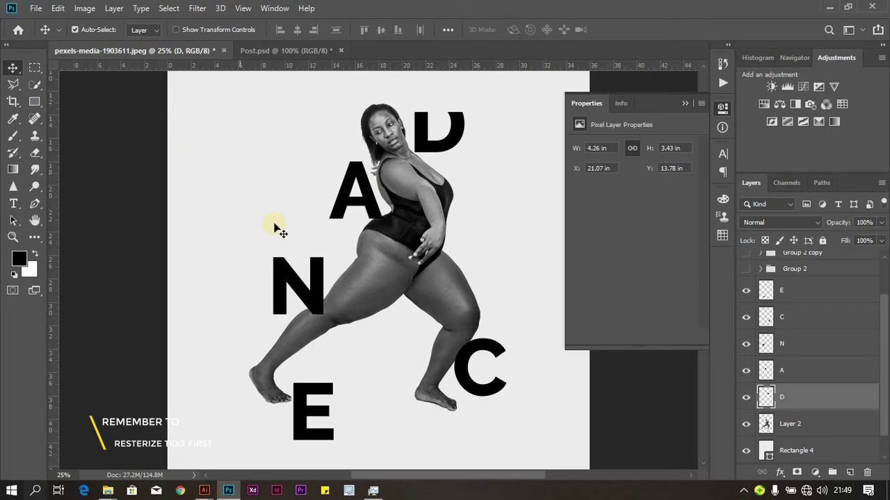
Step: Erase a rectangular strip from the left edge of the A on its own layer and clear the selection
click(34, 69)
drag(318, 141, 345, 244)
click(34, 153)
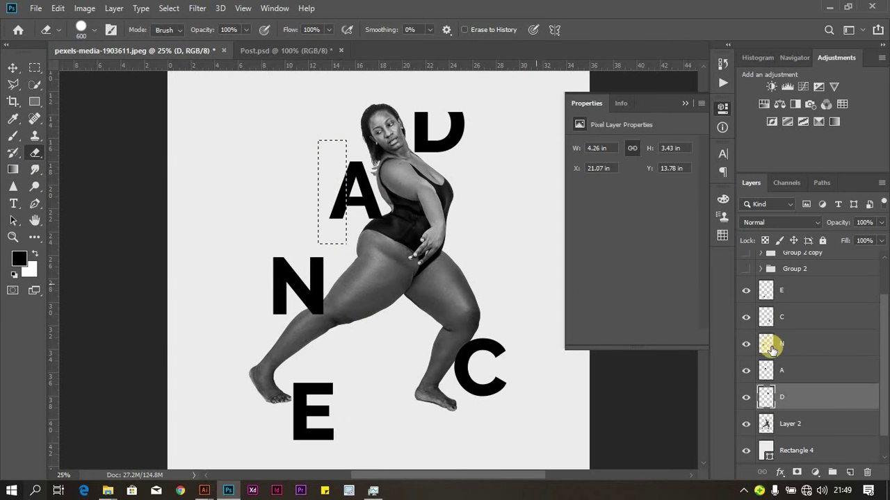
click(784, 368)
drag(319, 119, 344, 259)
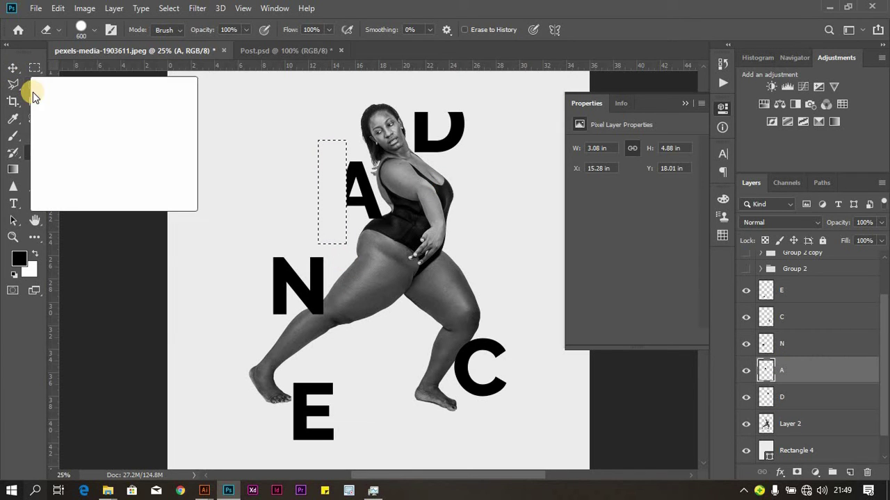
key(ctrl+d)
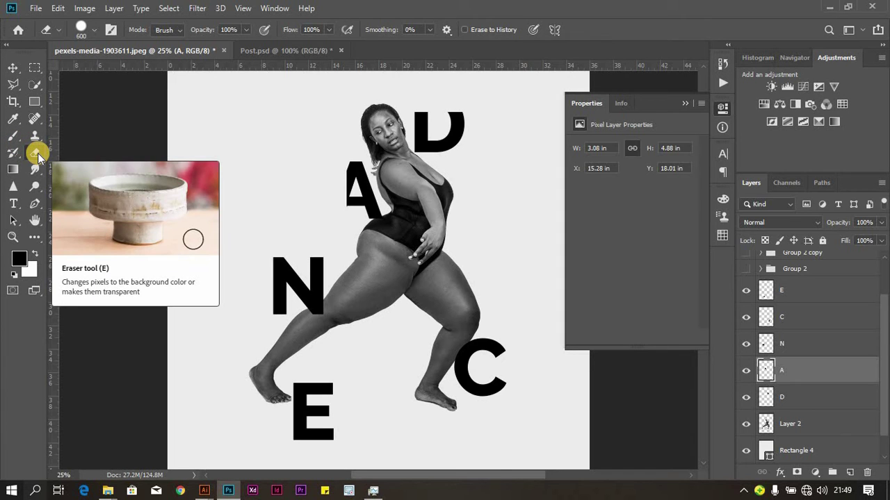
Step: Erase a thin rectangular strip along the bottom of the N on its own layer
click(36, 68)
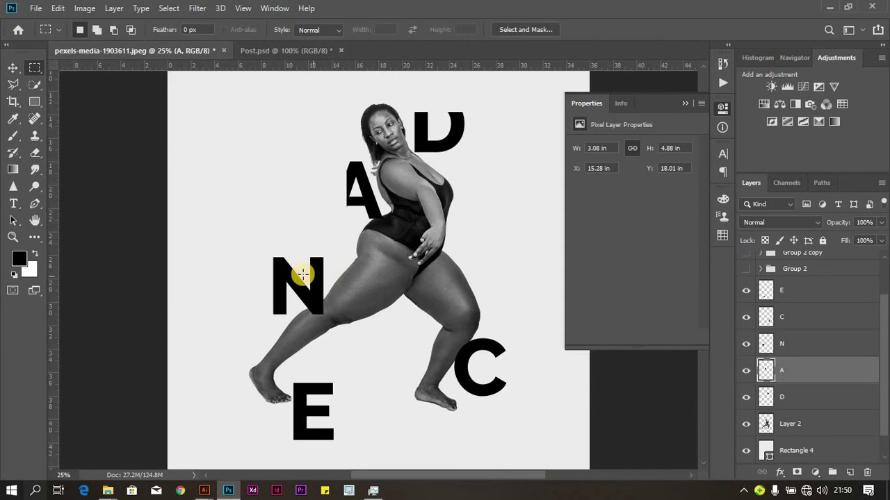
drag(255, 306, 347, 337)
click(33, 153)
click(782, 344)
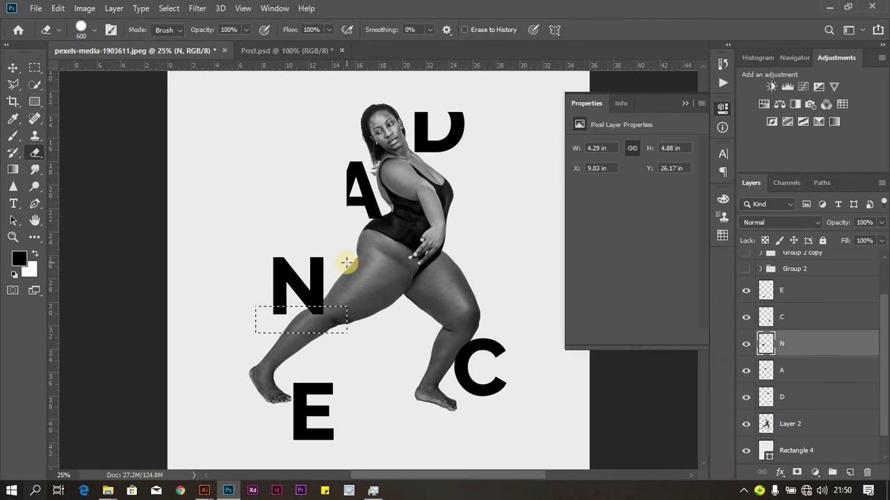
drag(282, 308, 415, 294)
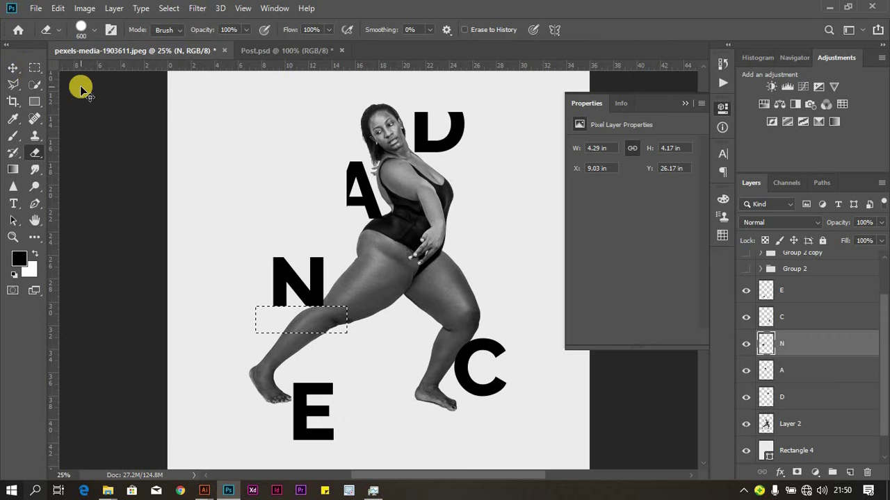
Step: Erase a rectangular strip from the left side of the C on its own layer and clear the selection
click(34, 67)
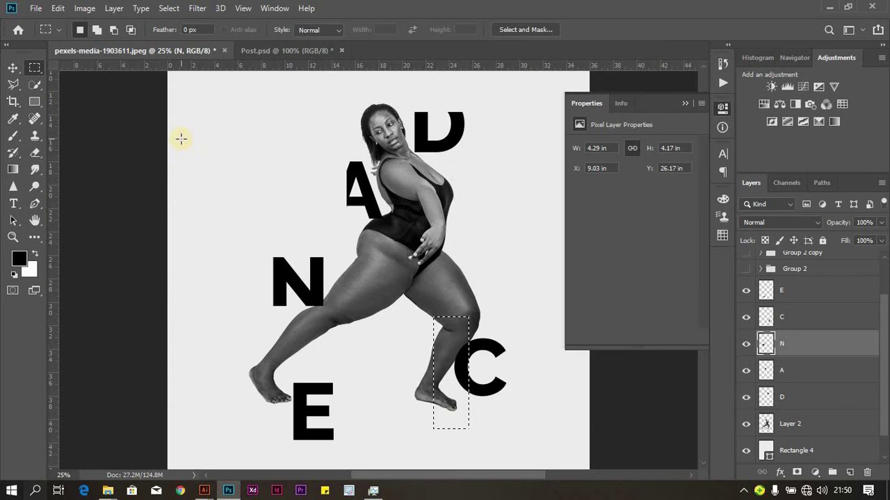
click(35, 152)
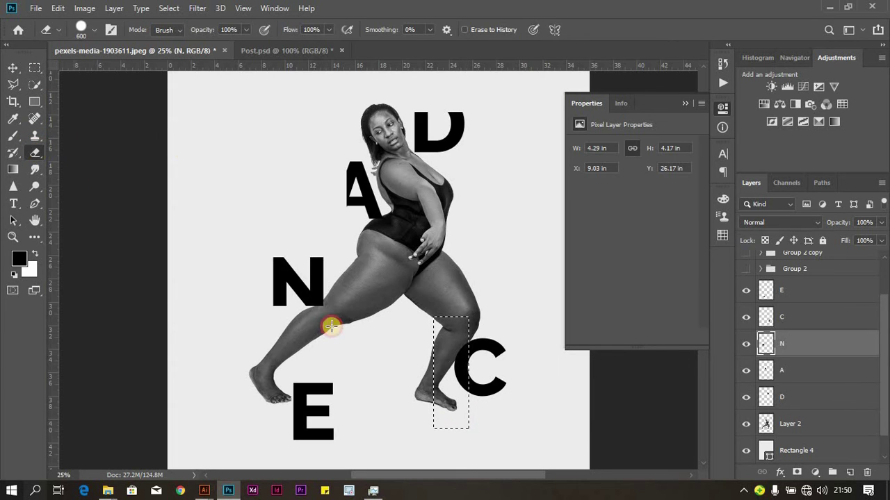
click(809, 317)
drag(451, 352, 457, 413)
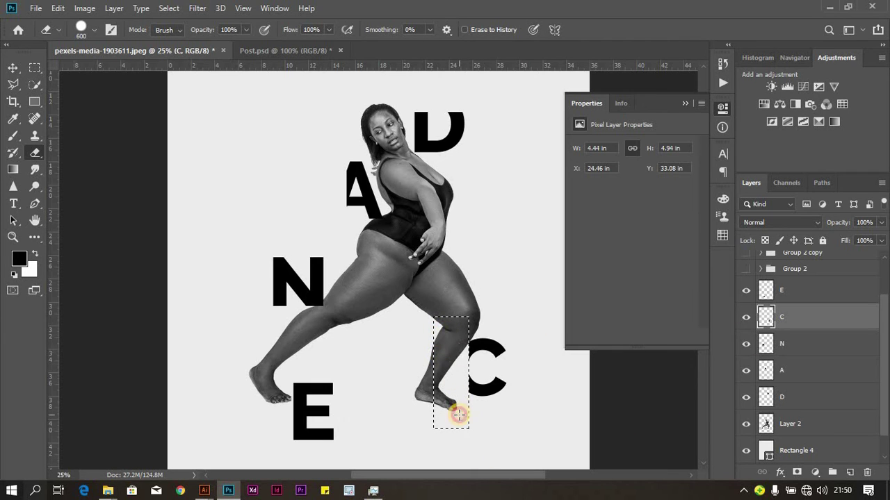
click(13, 68)
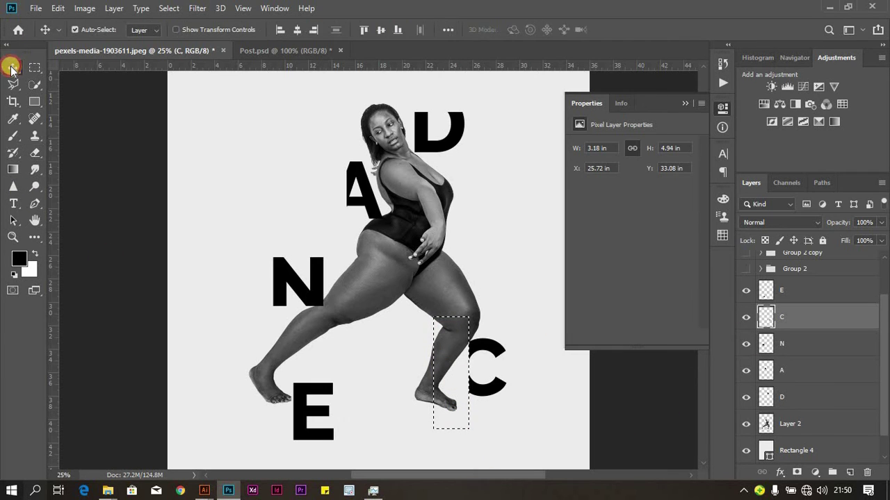
key(ctrl+d)
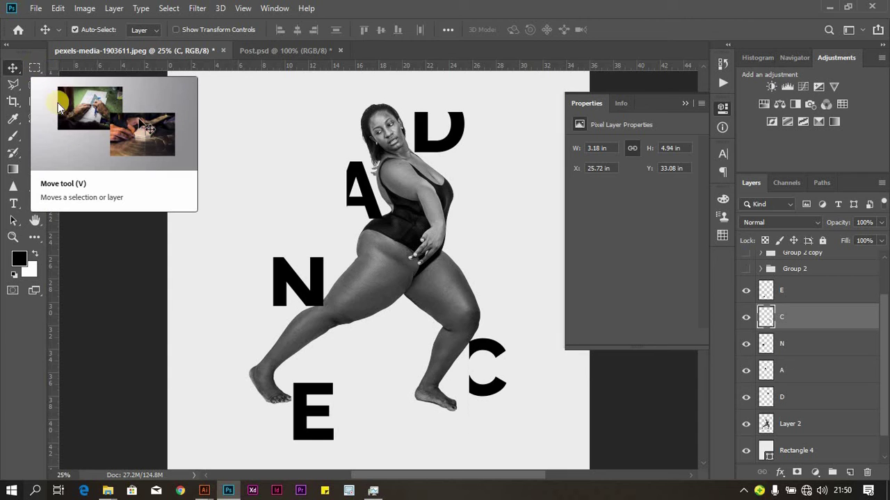
Step: Erase a rectangular strip from the top of the E on its own layer and clear the selection
click(34, 68)
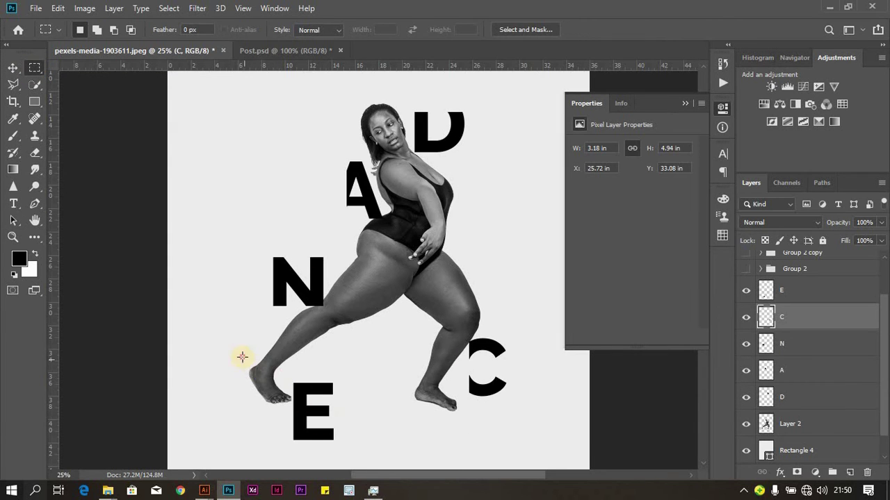
drag(243, 358, 355, 396)
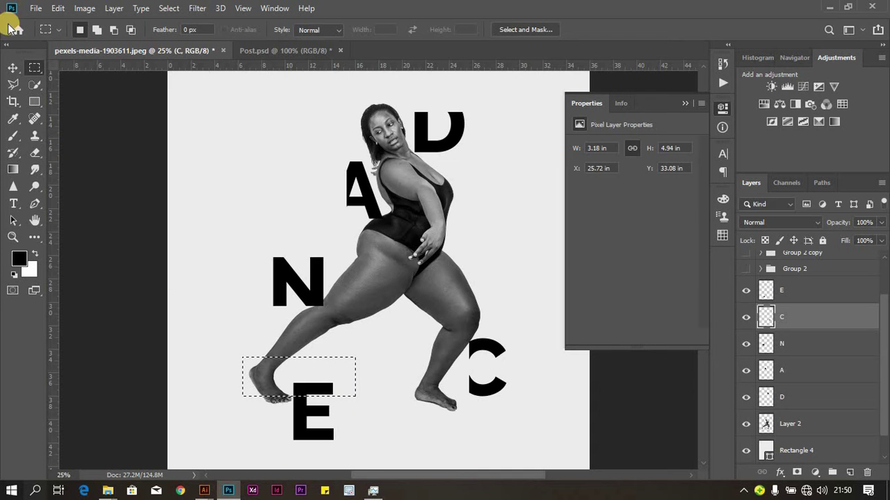
click(34, 152)
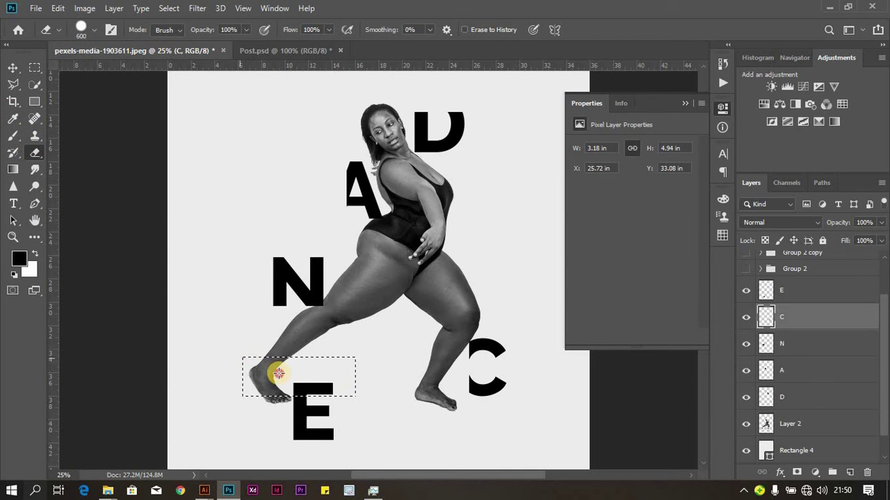
click(805, 283)
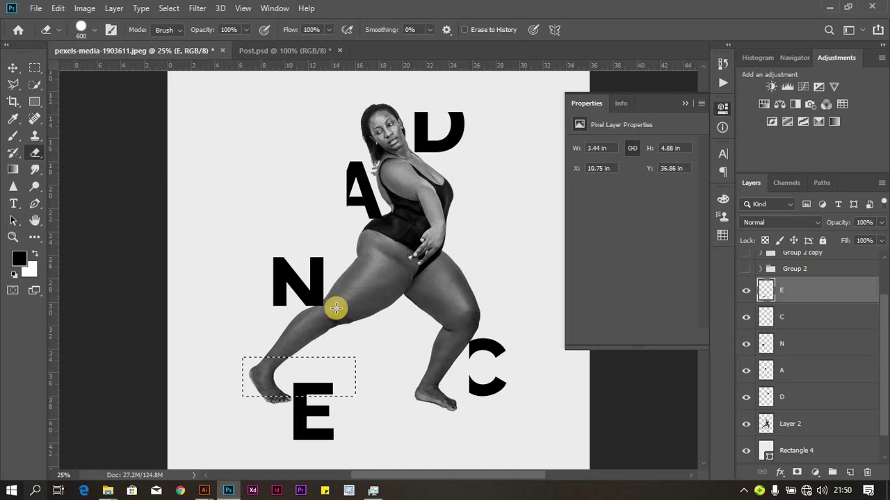
drag(267, 374, 385, 383)
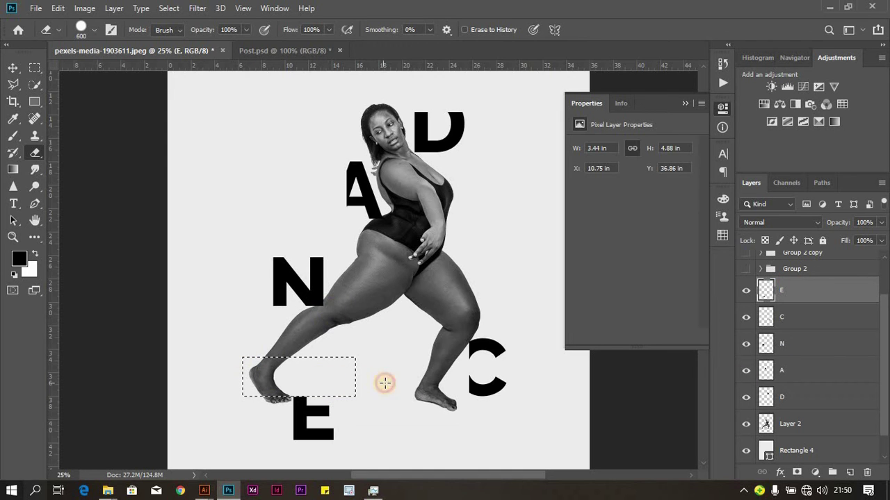
click(13, 68)
key(ctrl+d)
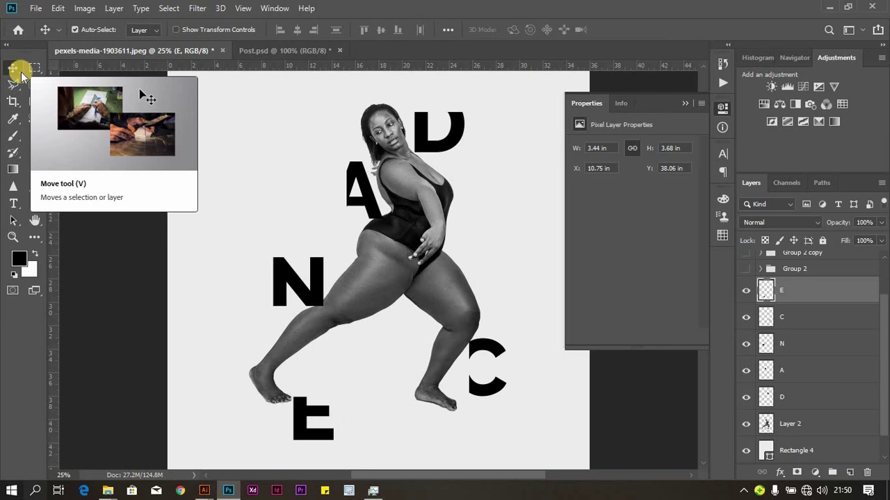
Step: Draw a thin black rectangle about 488 × 8 px along the N's bottom edge, extending well past the letter's left side
click(225, 148)
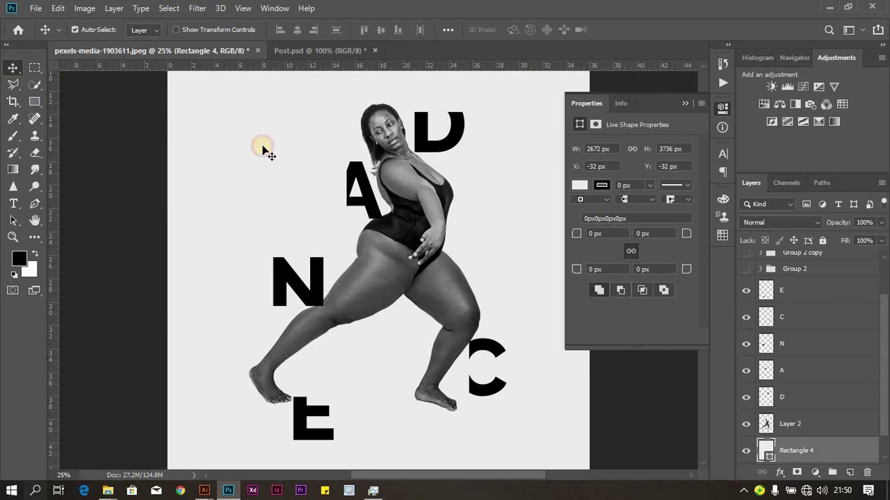
click(35, 101)
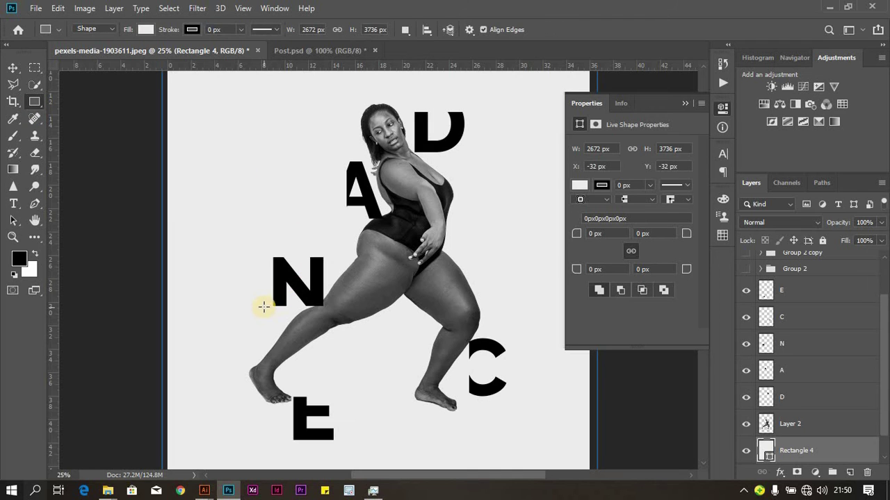
drag(271, 305, 341, 306)
click(586, 186)
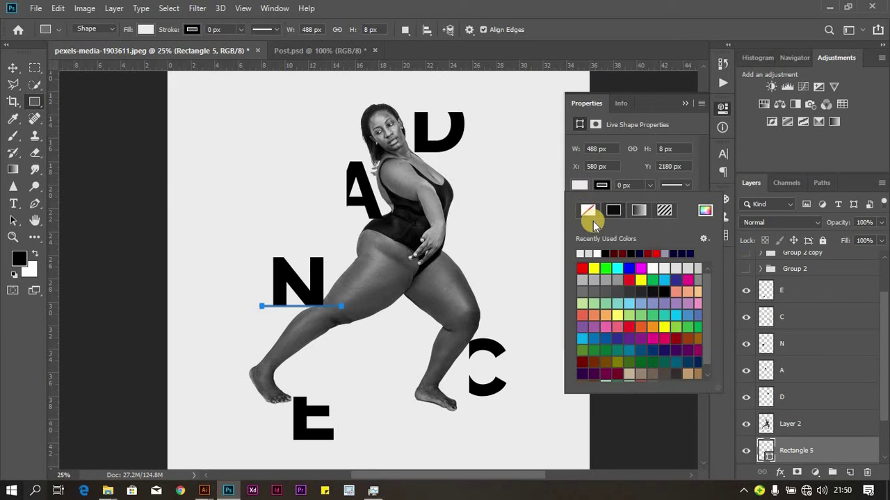
click(603, 253)
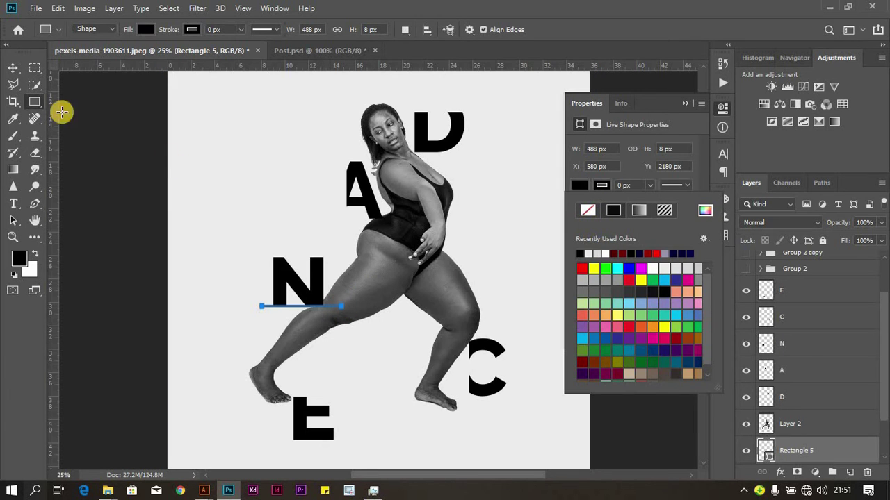
click(13, 68)
click(129, 173)
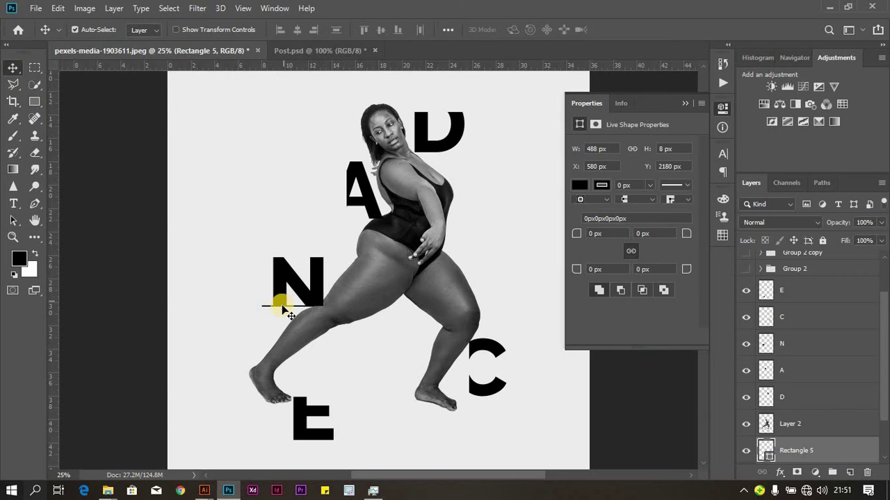
drag(271, 307, 255, 304)
Step: Move the dancer layer, Layer 2, above the E layer so she overlaps all the letters
click(358, 294)
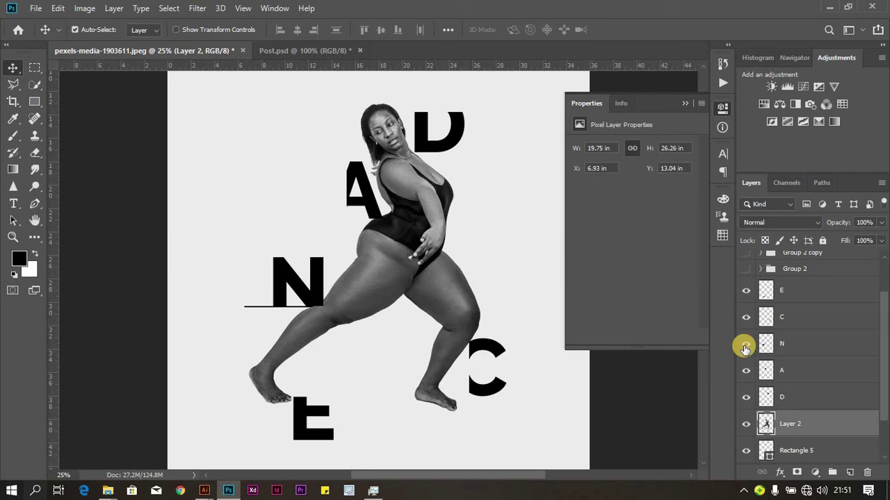
drag(815, 424, 810, 279)
click(111, 251)
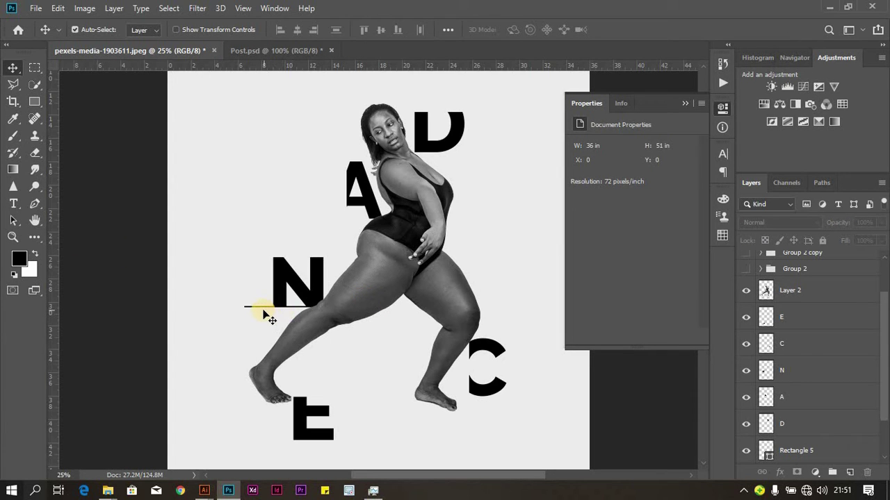
Step: Duplicate the thin black line beside the A, below the dancer's right-hand foot, and along the top edge of the E
drag(260, 311, 283, 435)
key(ctrl+z)
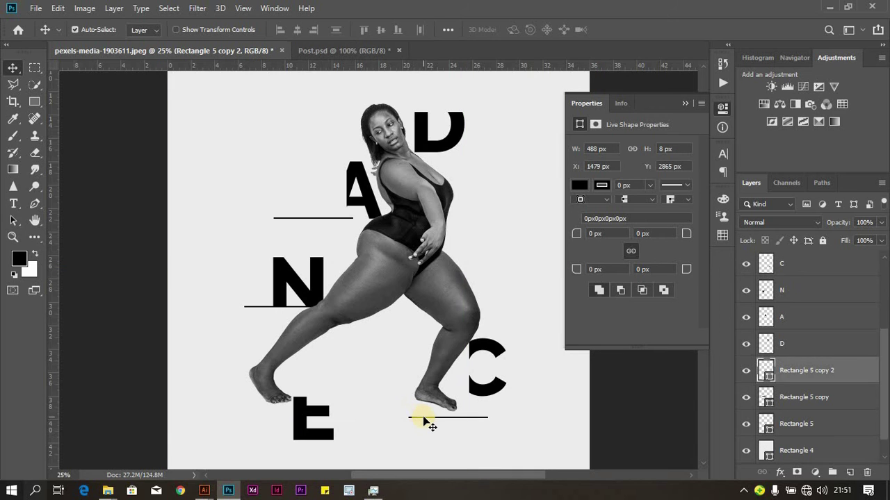
drag(432, 422, 308, 401)
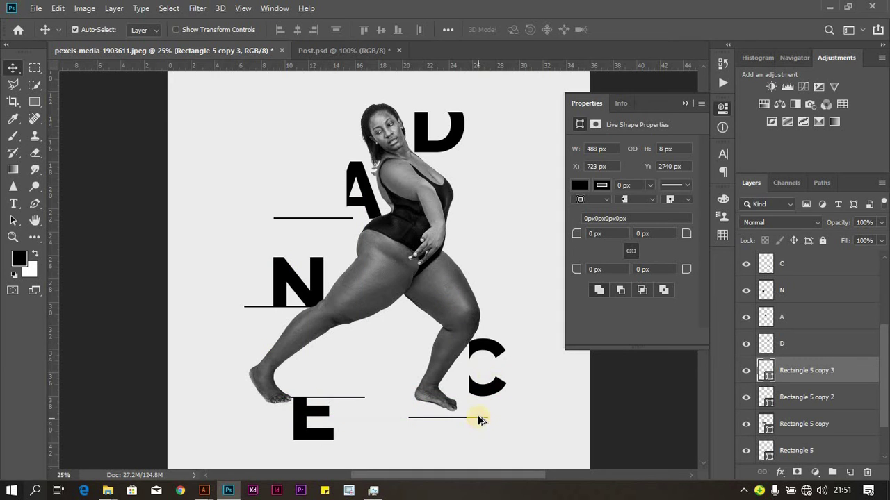
click(492, 132)
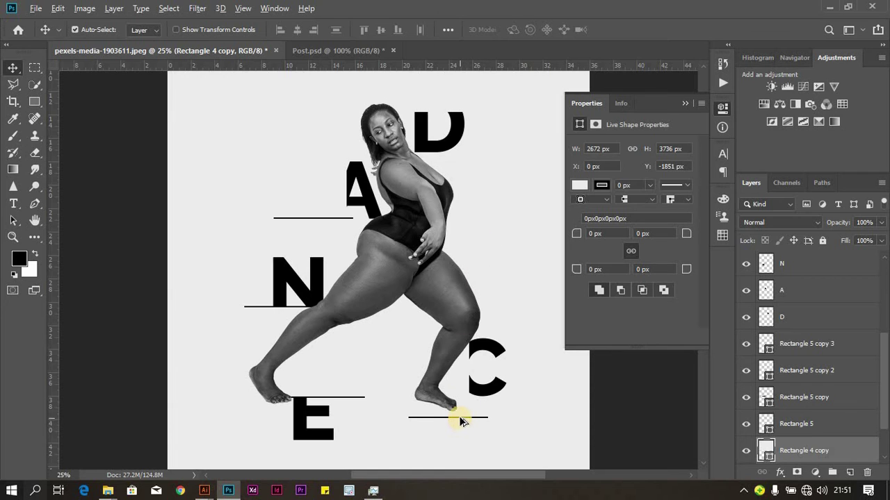
drag(462, 419, 472, 318)
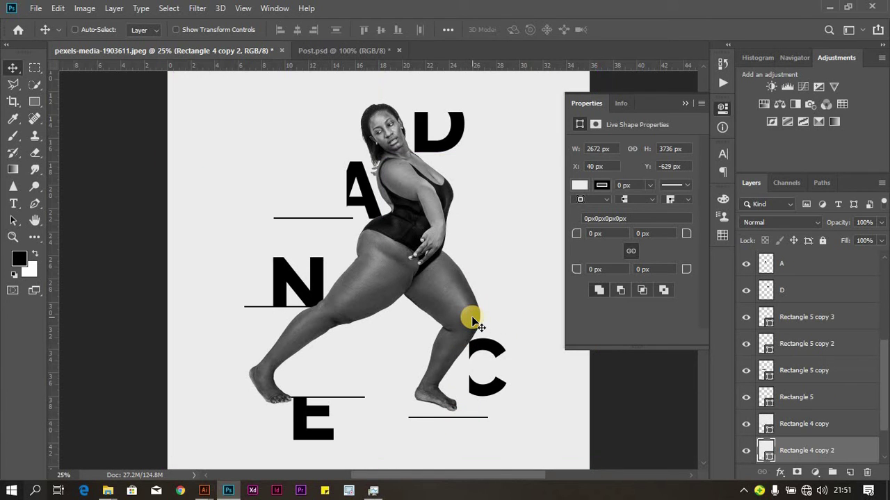
key(ctrl+z)
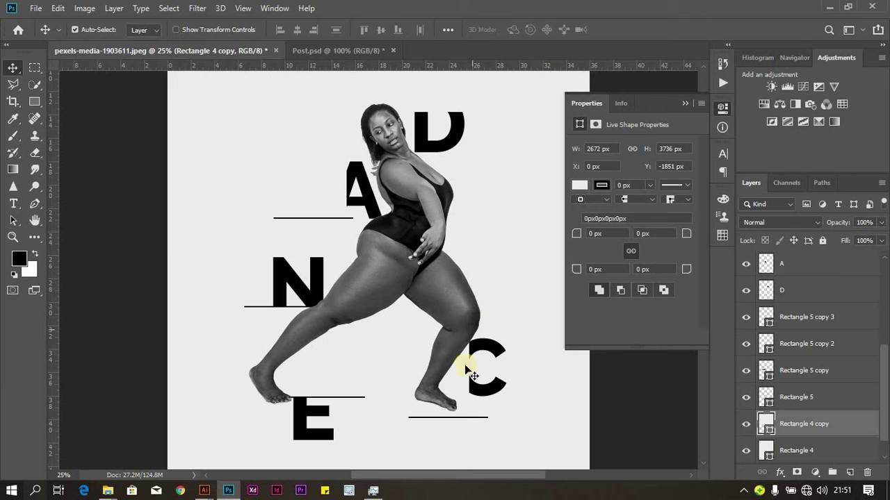
drag(457, 410, 458, 400)
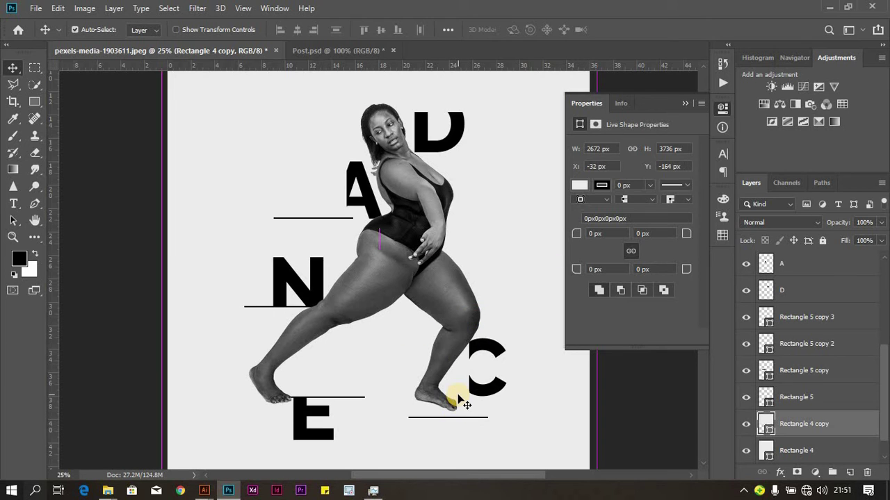
key(ctrl+z)
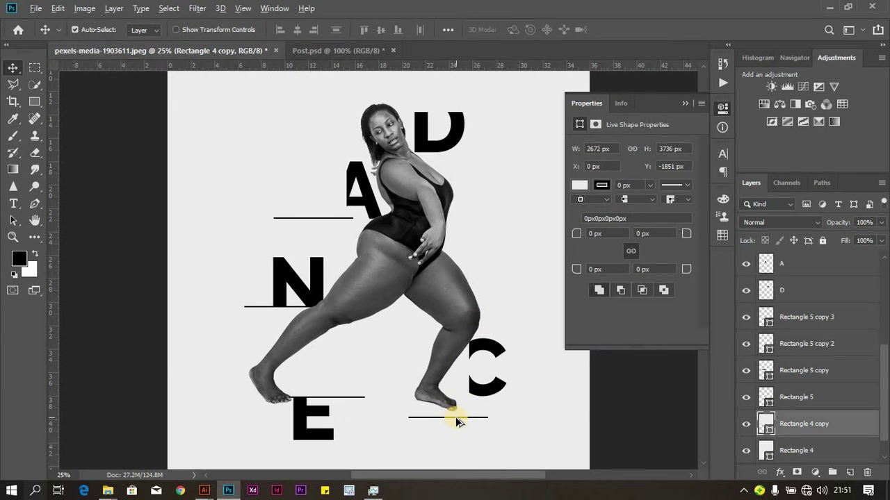
Step: Duplicate the line below the dancer's foot onto the top edge of the D, extending past the letter's right side
drag(456, 420, 470, 111)
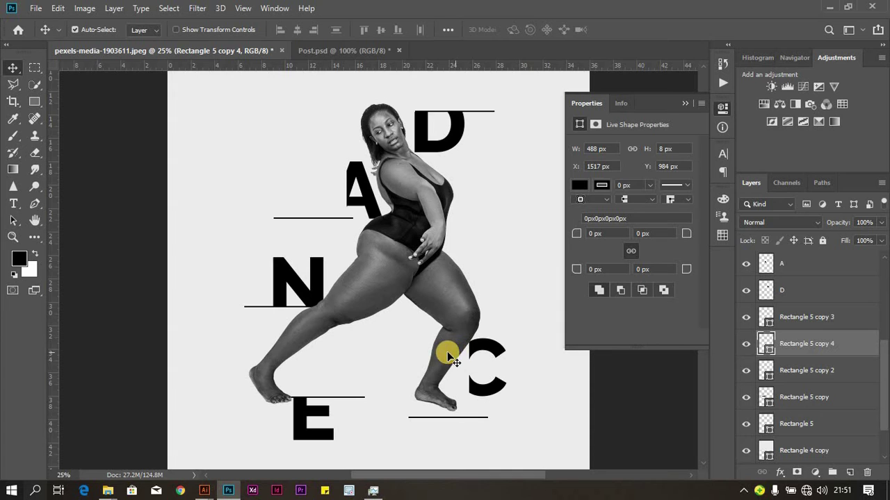
Step: Rotate the line beside the A by 90° and align it with the letter's trimmed left edge
click(304, 221)
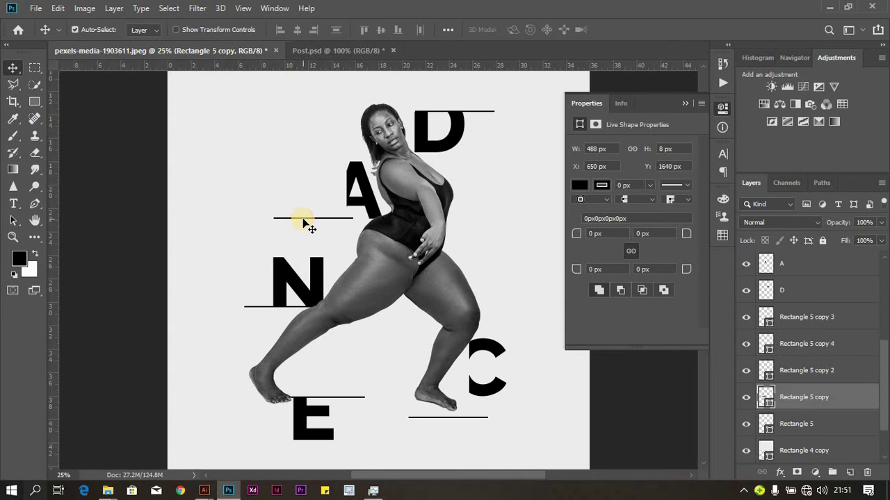
key(ctrl+t)
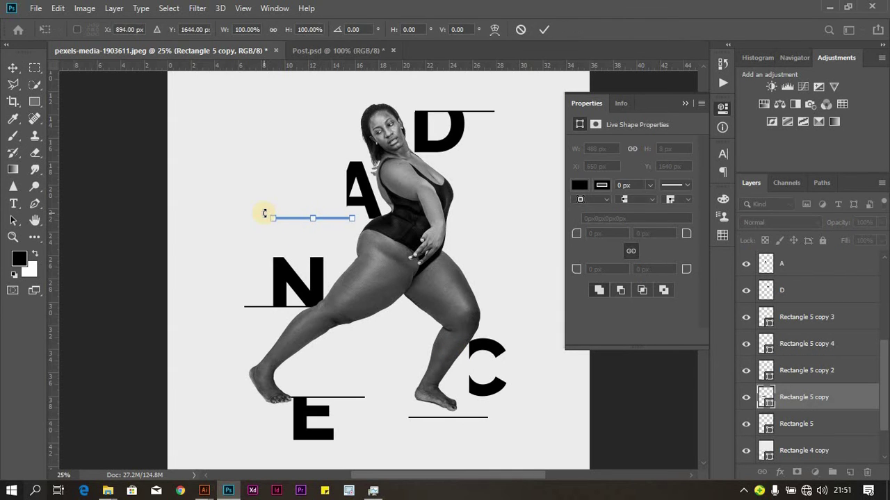
drag(264, 212, 317, 175)
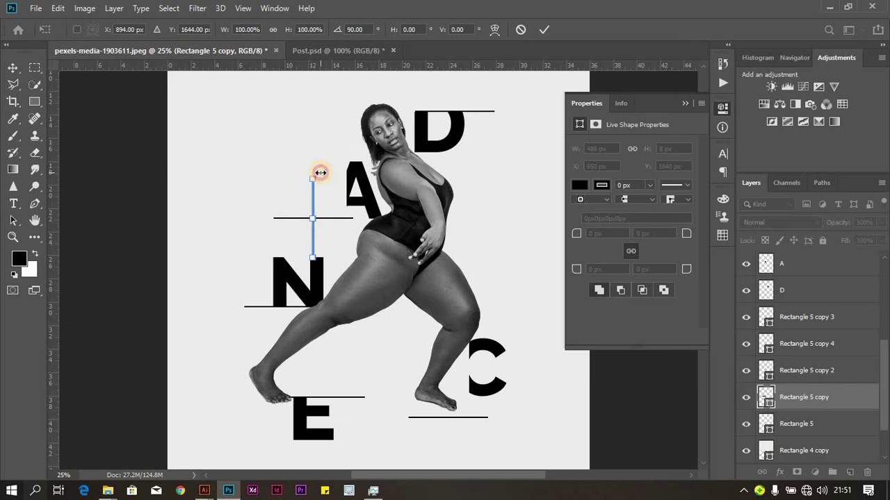
key(Return)
drag(310, 208, 344, 206)
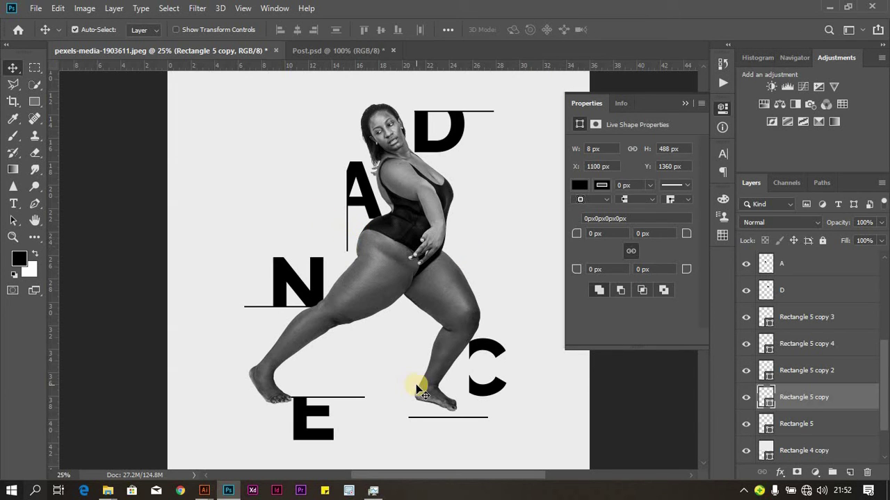
click(479, 421)
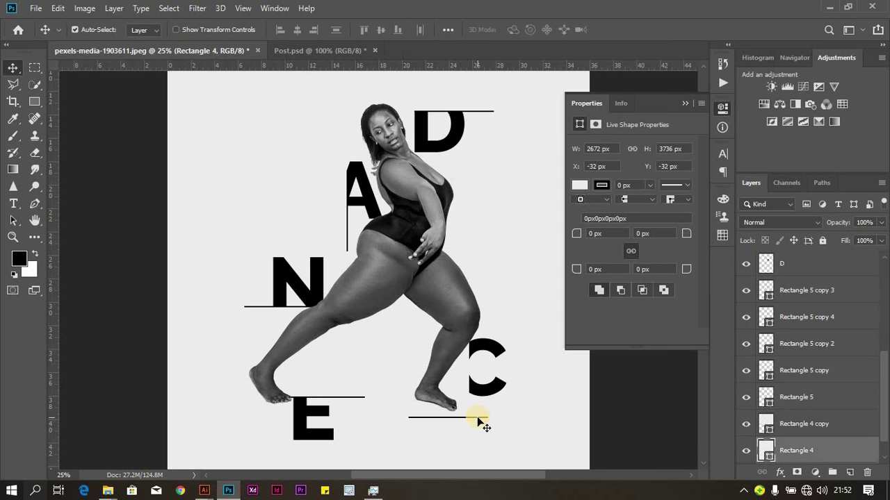
key(ctrl+t)
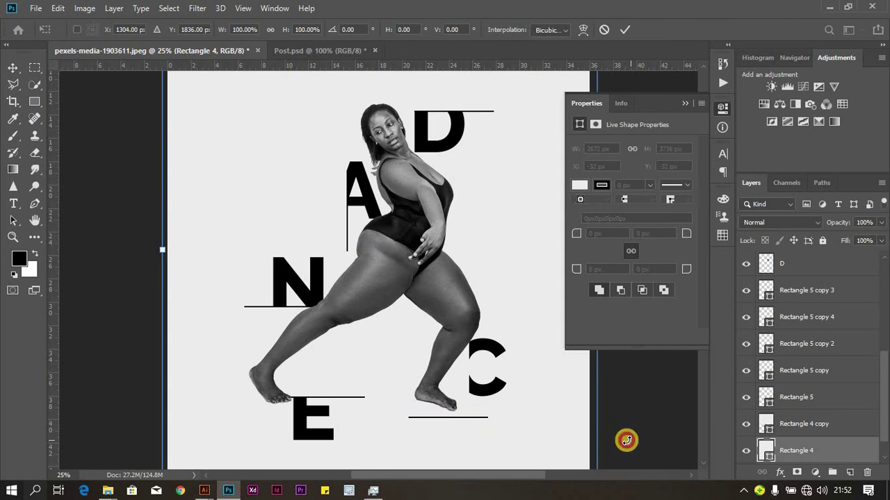
key(Return)
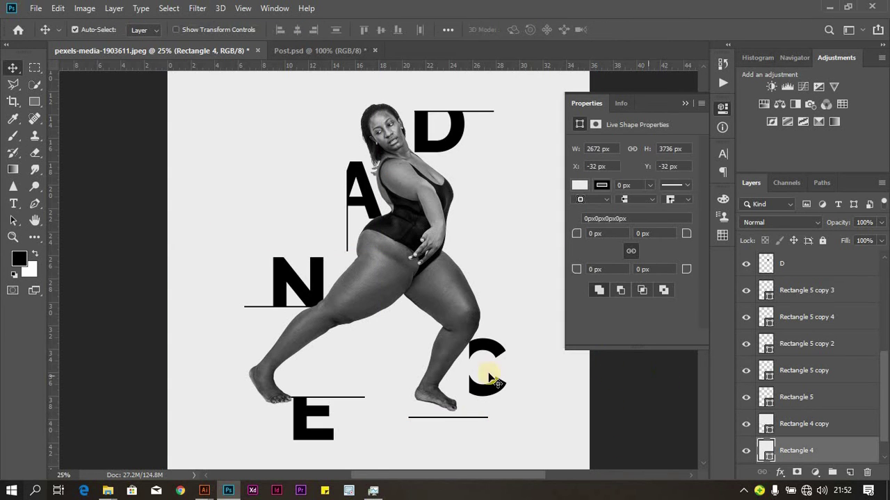
Step: Rotate the line below the dancer's foot to vertical and place it along the C's trimmed left edge
click(460, 419)
key(ctrl+t)
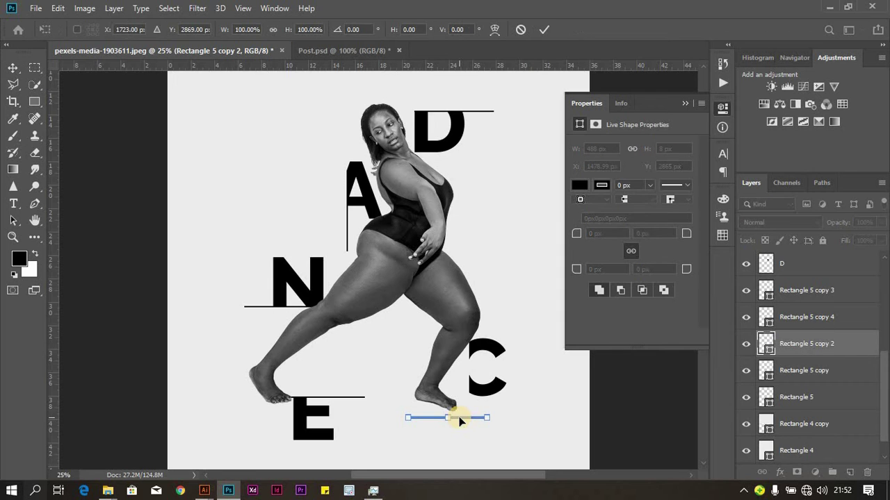
drag(501, 414, 470, 388)
key(Return)
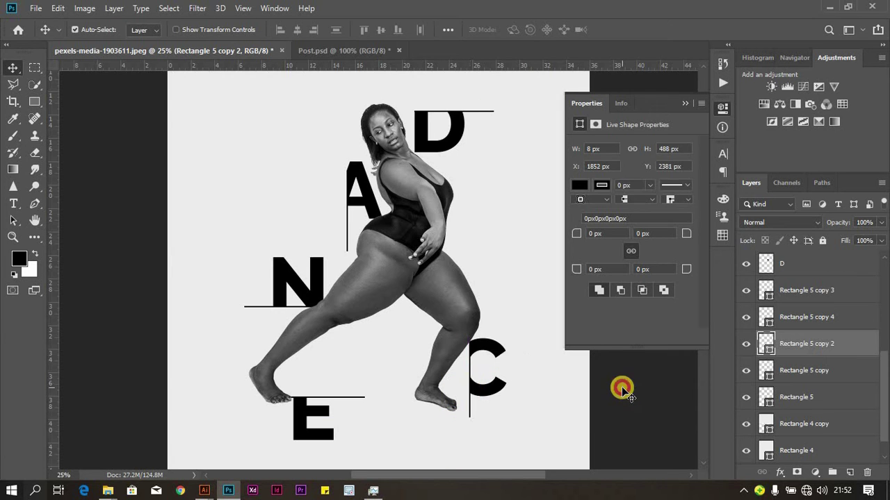
click(624, 391)
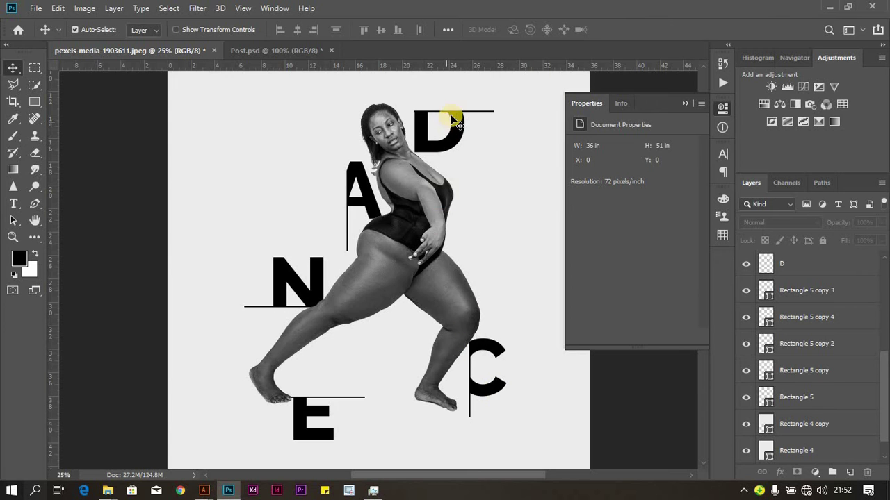
Step: Nudge the thin line along the D's top edge slightly to the left and down so it sits on the letter's edge
key(ctrl+plus)
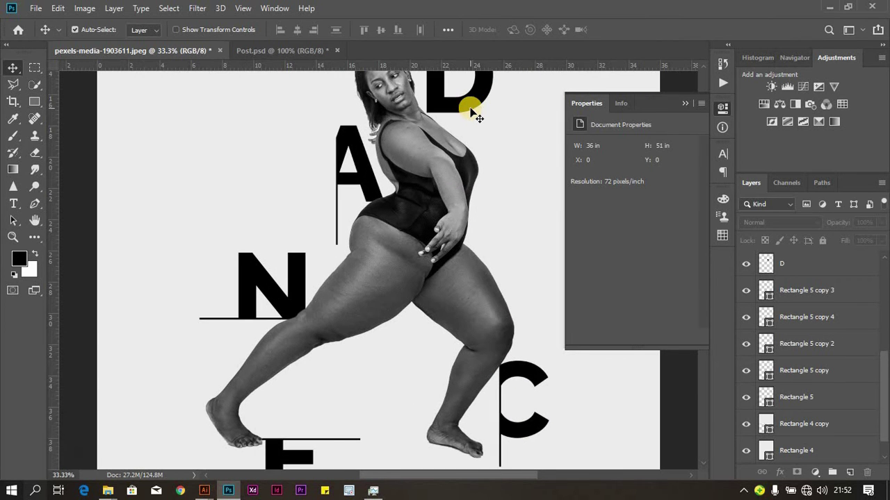
key(ctrl+plus)
scroll(312, 117, up, 4)
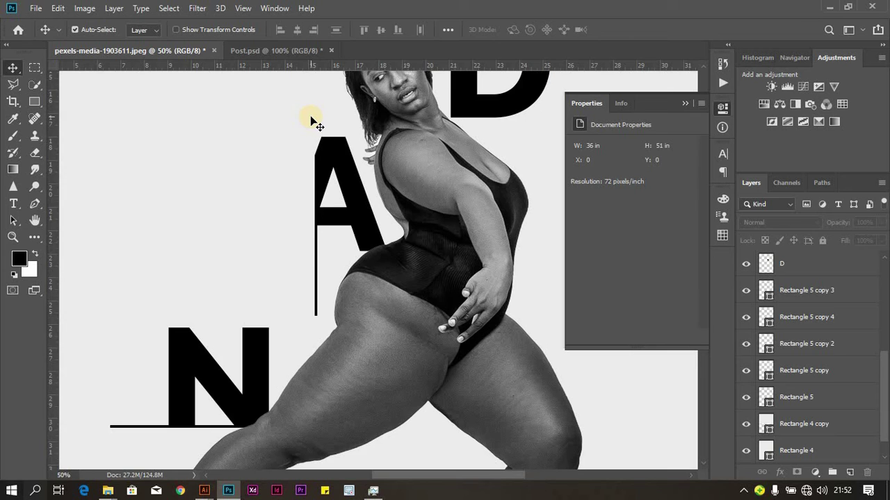
scroll(311, 117, up, 5)
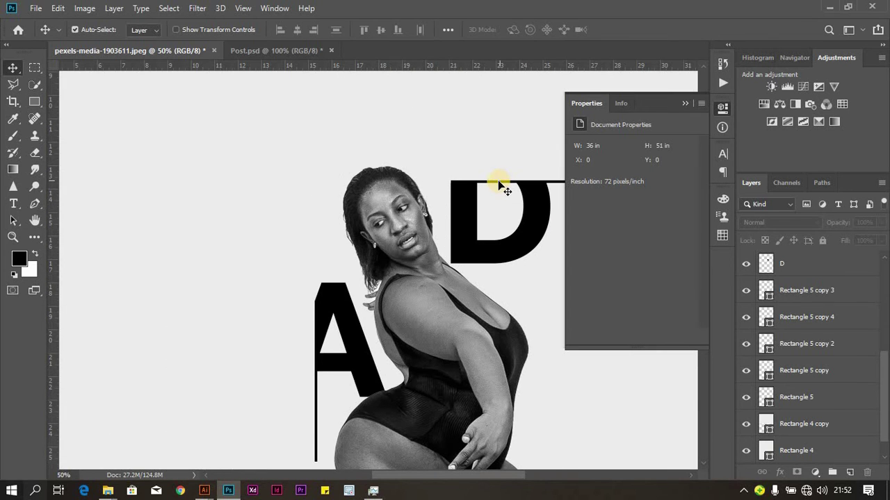
click(496, 180)
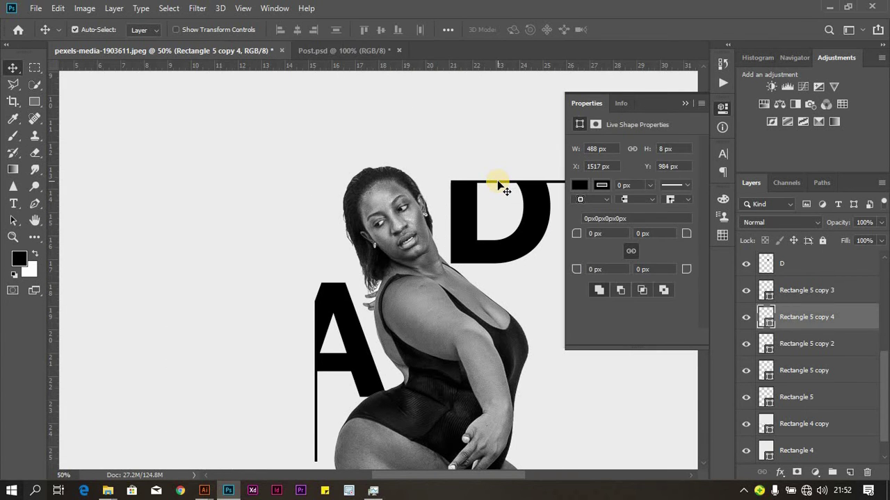
key(Left)
key(Left)
key(Down)
key(Down)
key(Down)
key(Down)
key(Down)
key(Down)
Step: Collapse the floating Properties panel and examine the line alignment around the lower letters and across the whole poster
click(686, 105)
scroll(392, 223, down, 5)
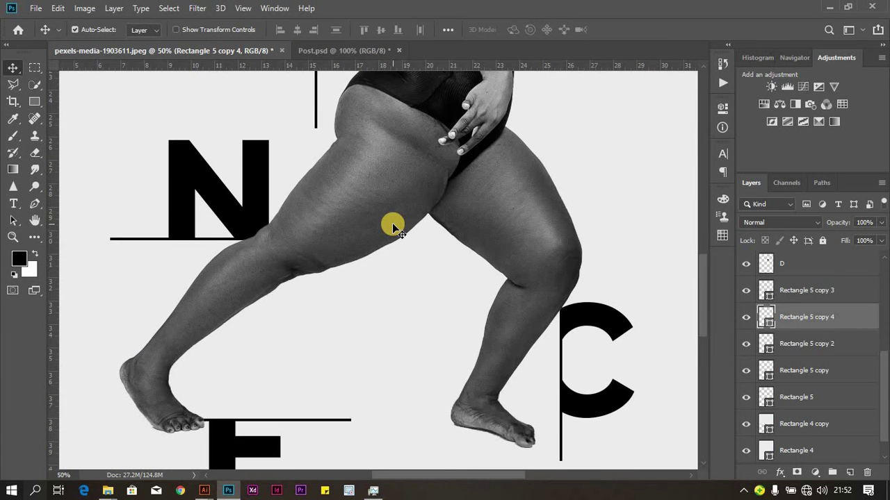
scroll(392, 223, down, 3)
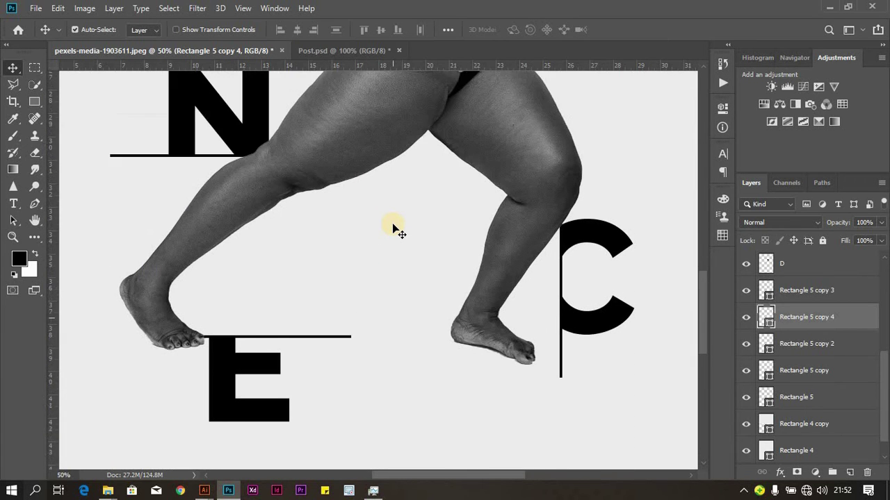
scroll(391, 228, up, 2)
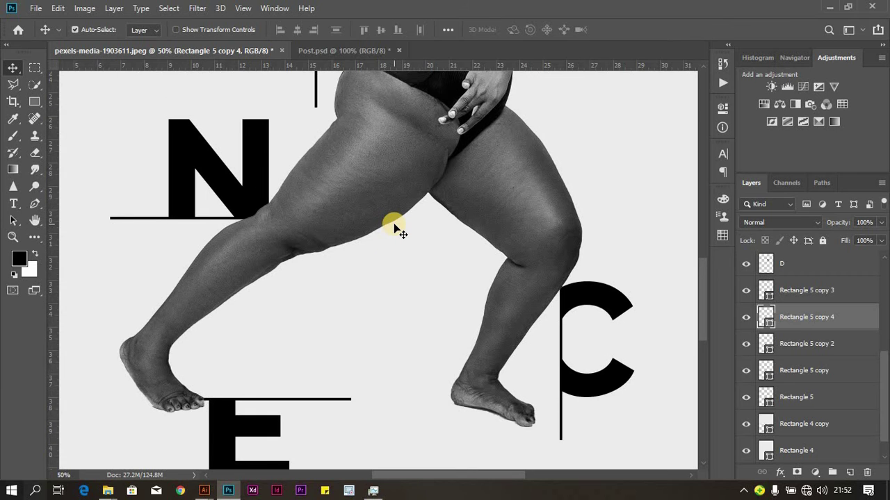
key(ctrl+minus)
key(ctrl+minus)
key(ctrl+minus)
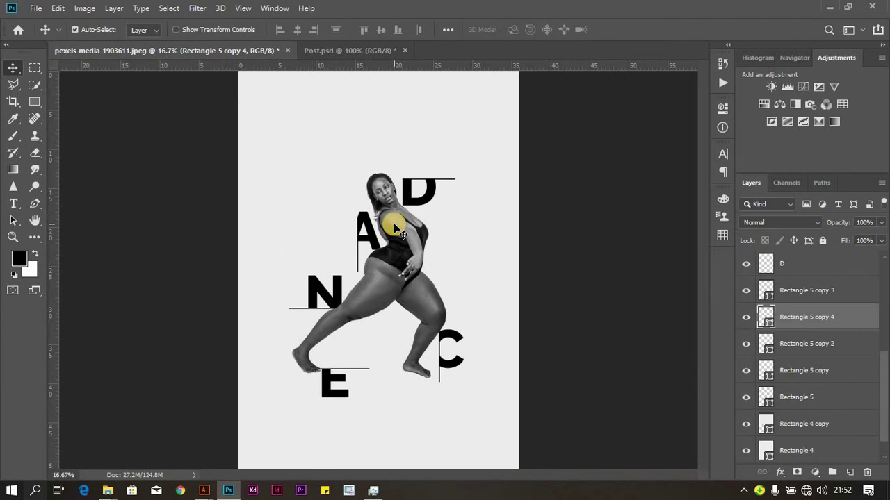
click(14, 204)
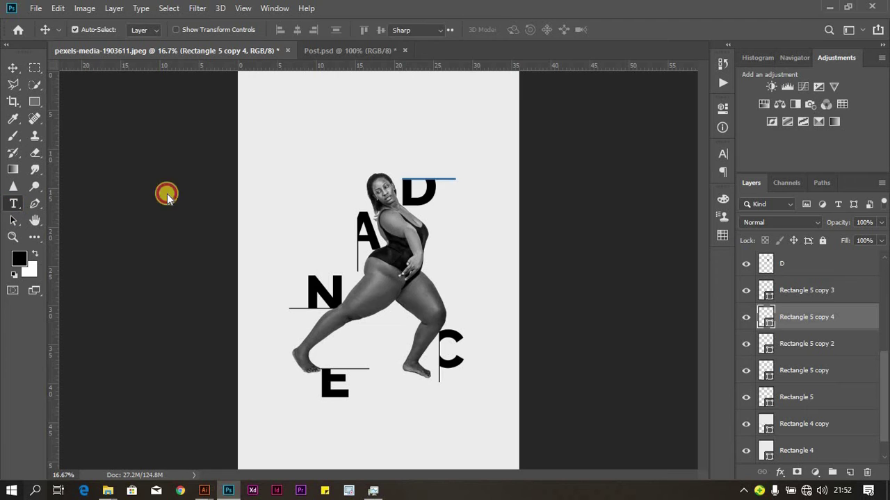
click(13, 68)
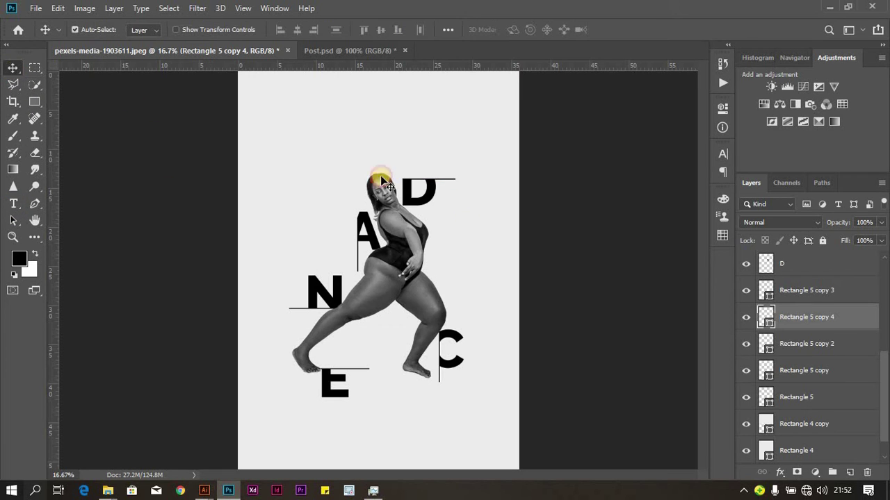
Step: Delete the Rectangle 4 copy layer and select the Rectangle 4 background layer
drag(882, 435, 836, 448)
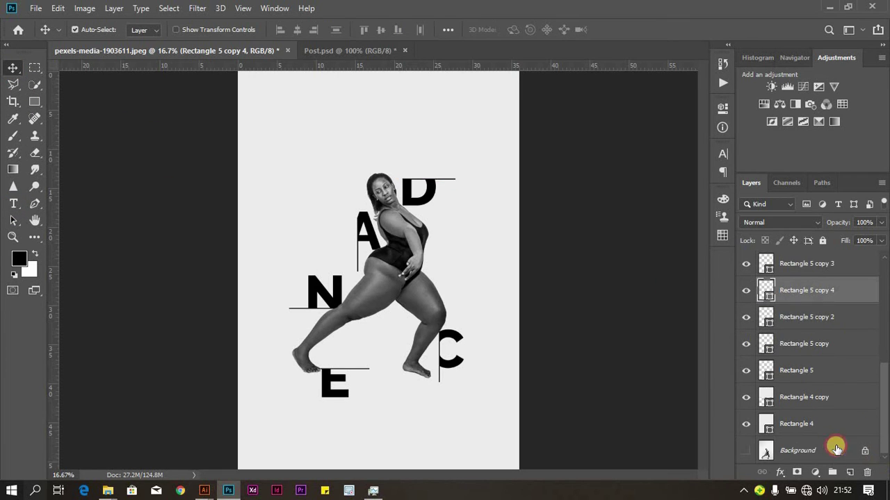
click(833, 448)
click(814, 472)
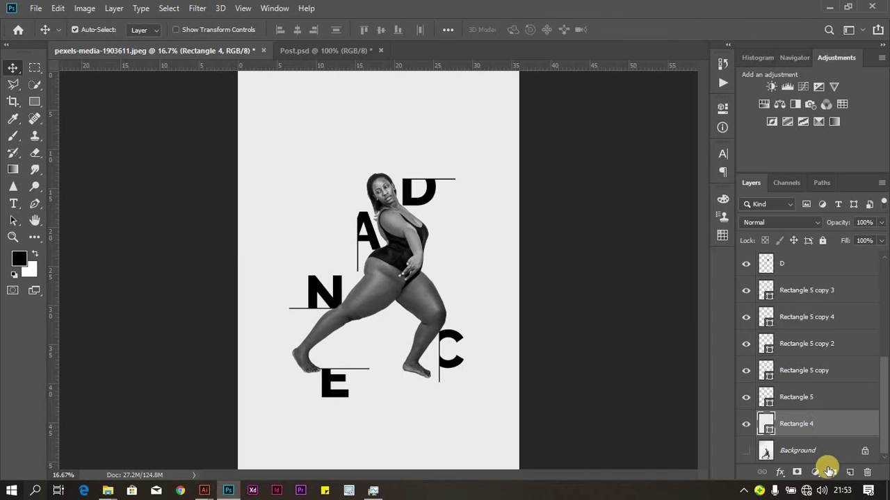
Step: Add a Gradient Fill layer directly above Rectangle 4 and set its style to Radial
click(815, 473)
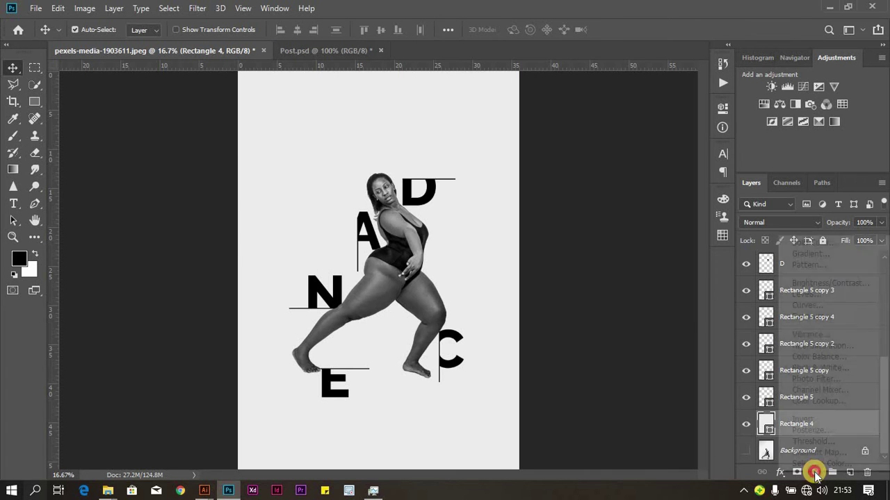
click(823, 255)
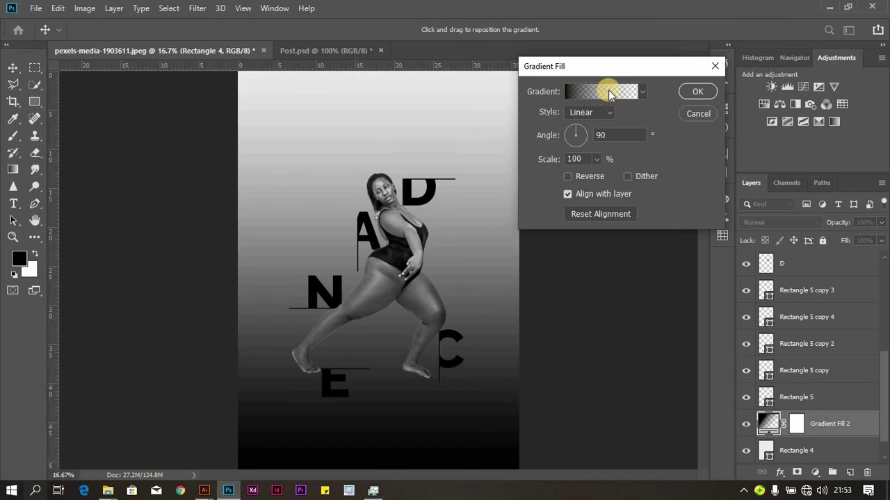
click(606, 91)
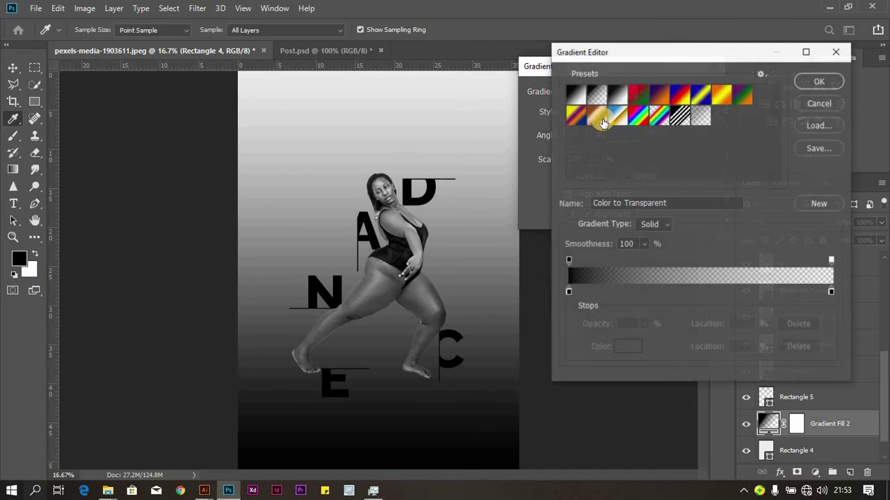
click(812, 106)
click(597, 114)
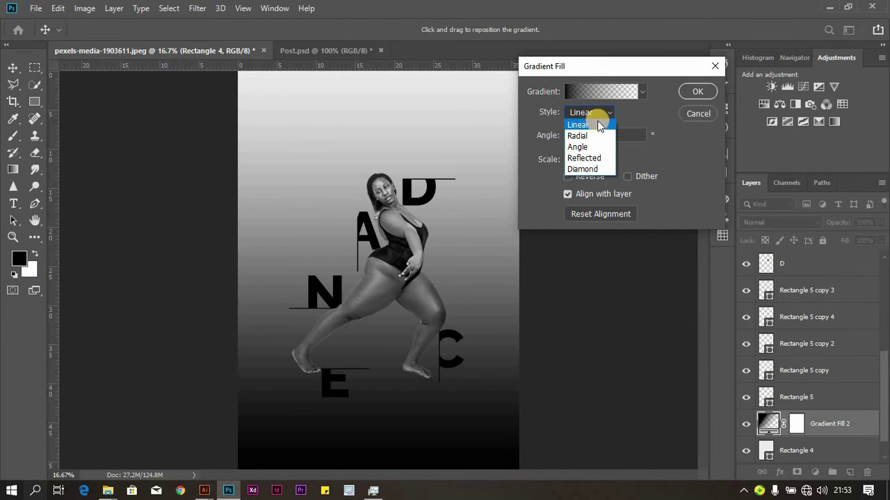
click(588, 136)
Step: Sample light greys from the canvas for the gradient, e7e7e7 for the start stop and ebebeb for the end stop
click(615, 92)
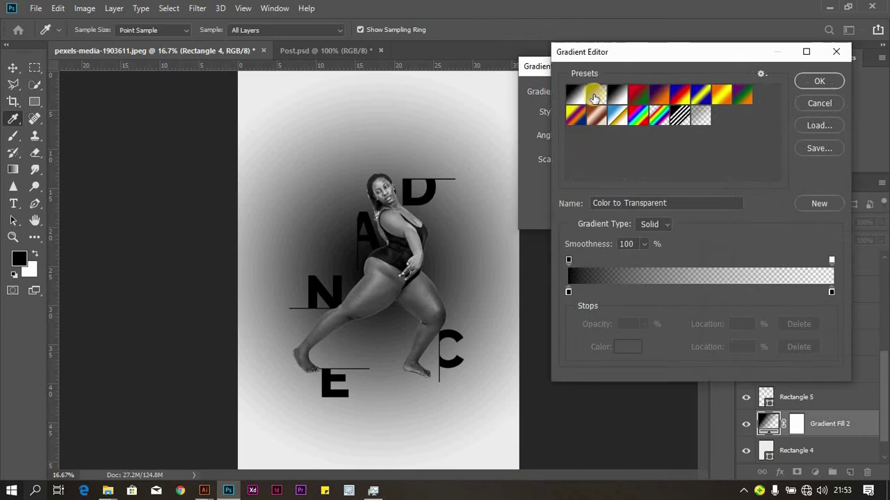
click(568, 293)
double_click(568, 293)
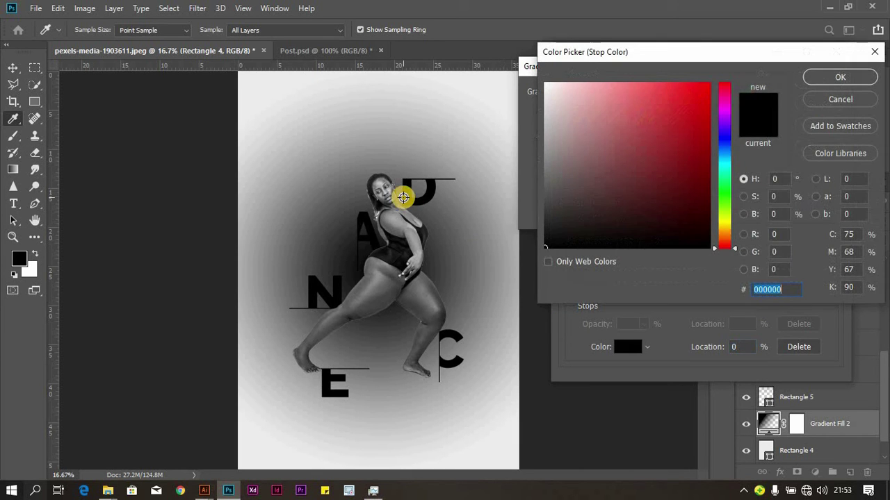
click(293, 95)
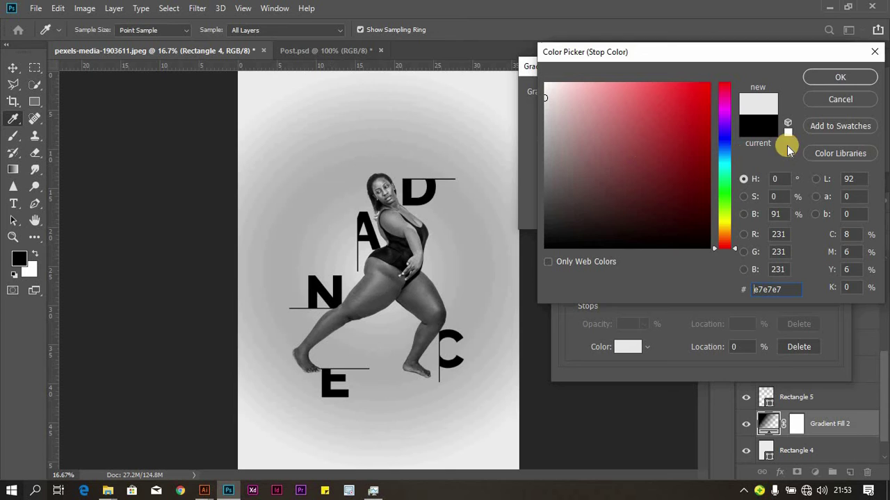
click(839, 77)
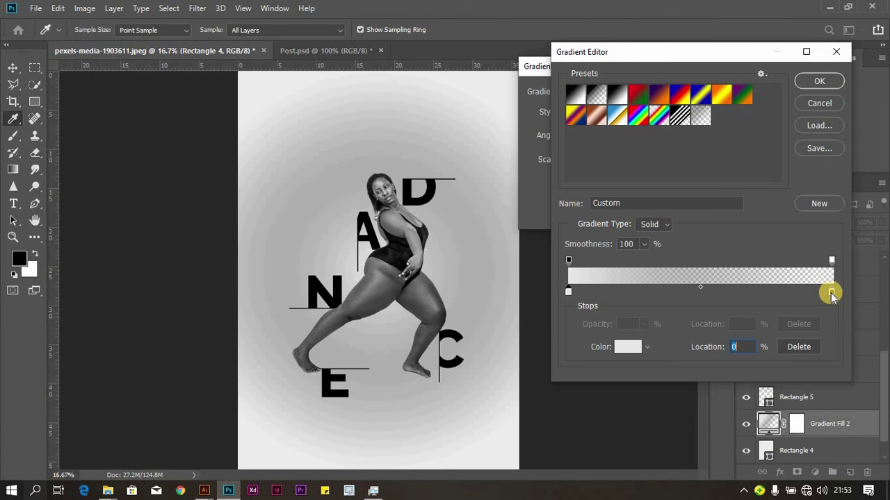
double_click(832, 293)
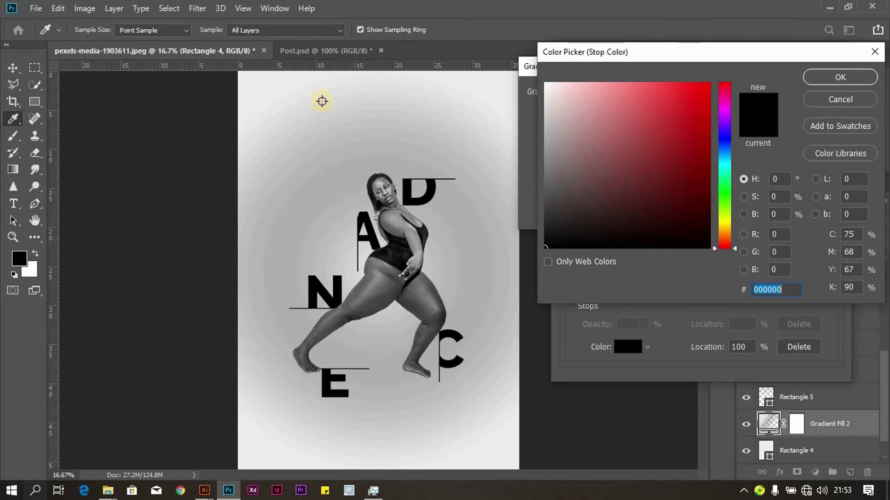
click(254, 99)
click(849, 77)
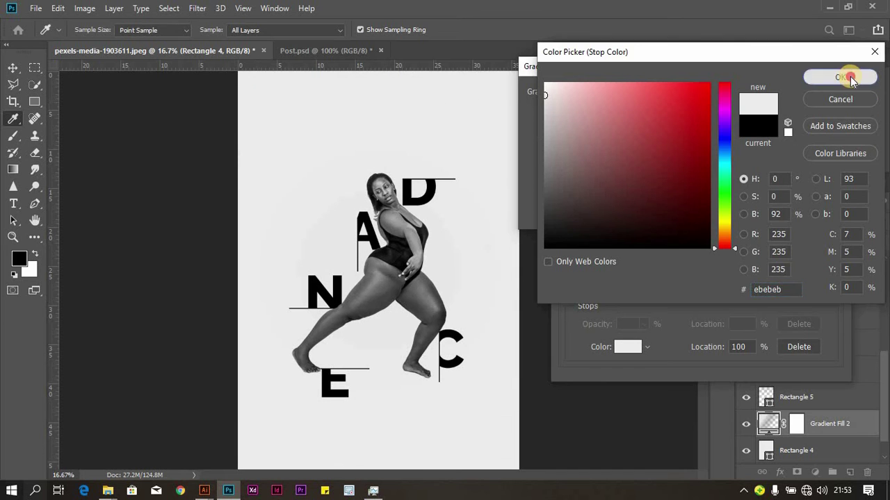
Step: Set the gradient's start stop to white and its end stop to the darker grey bfbfbf
double_click(568, 293)
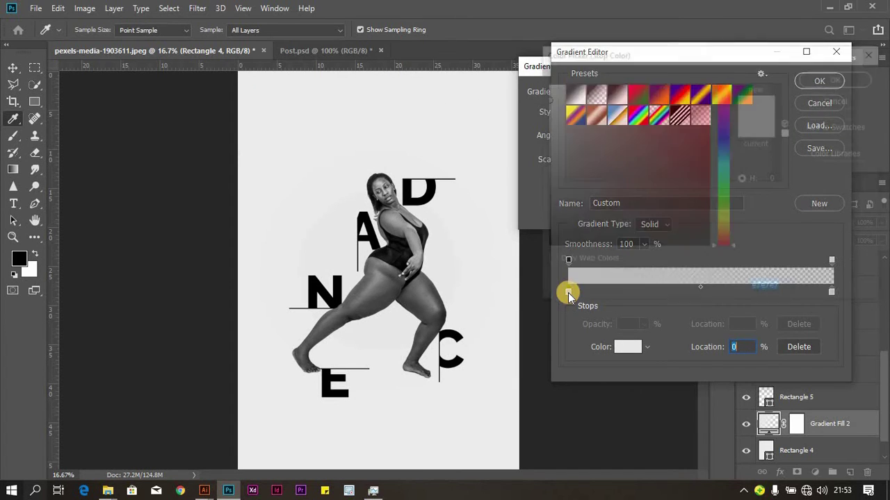
drag(546, 93, 540, 83)
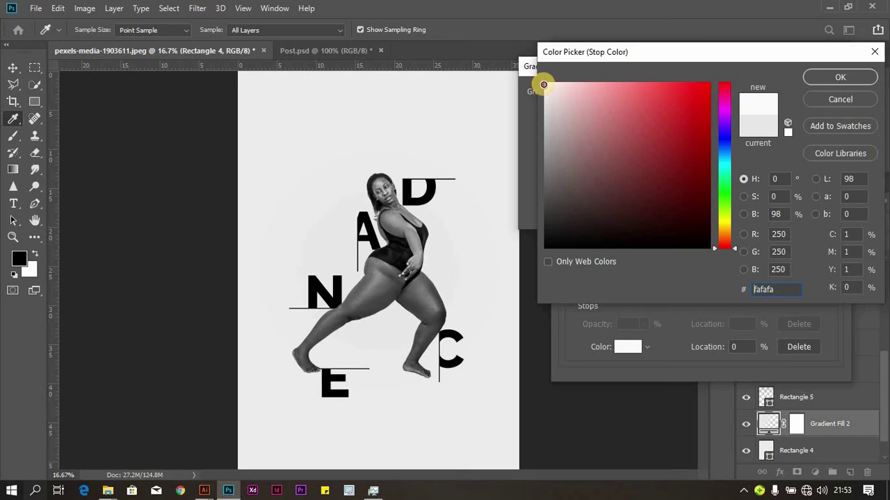
click(836, 77)
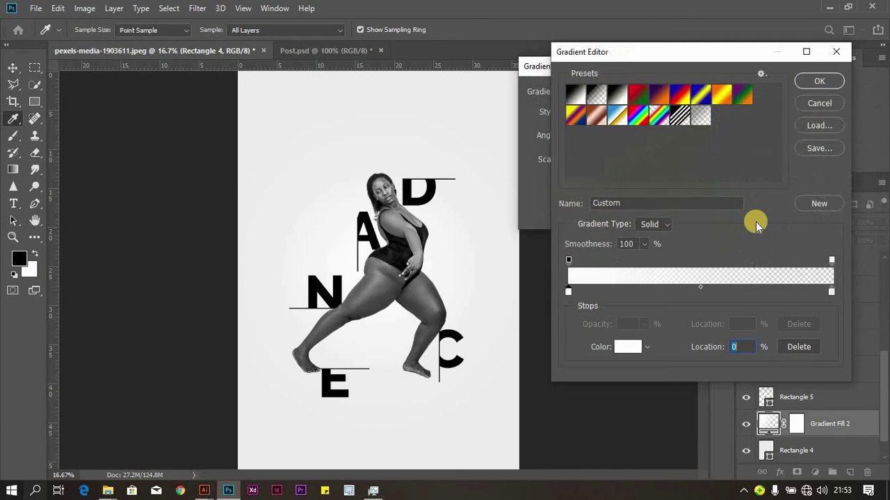
double_click(833, 294)
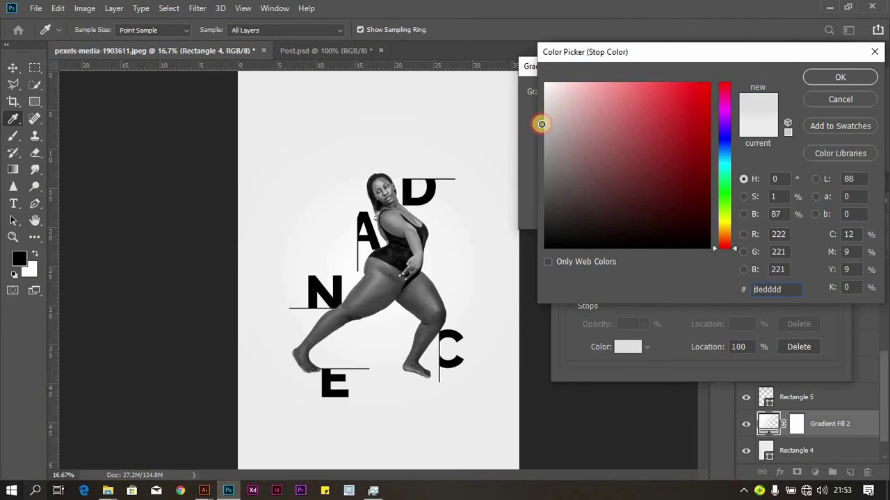
click(542, 124)
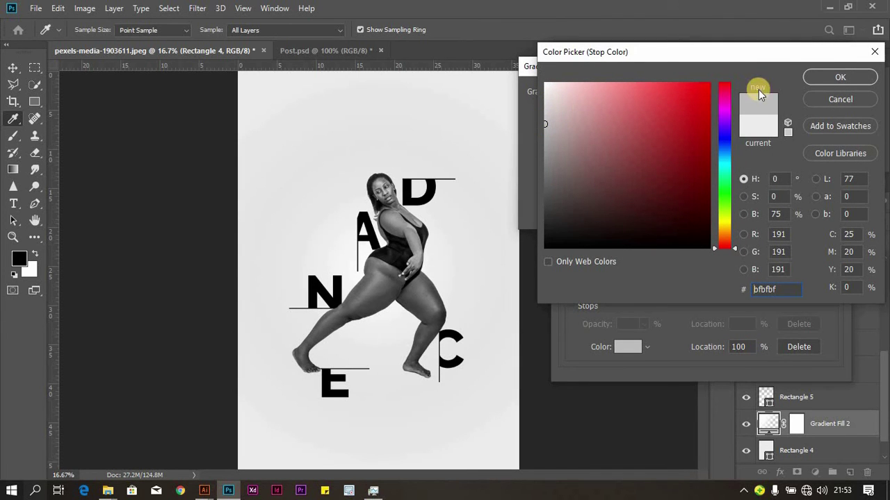
click(840, 79)
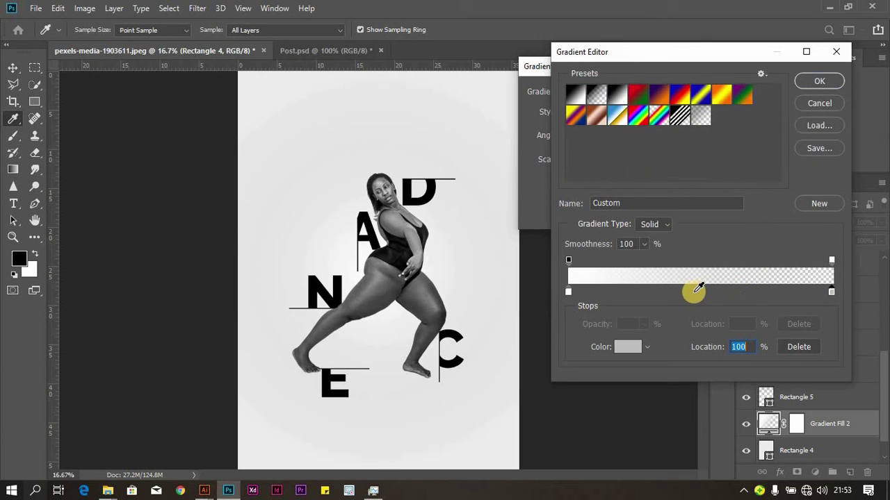
Step: Shift the gradient's colour midpoint toward the white stop and apply the radial gradient fill
drag(700, 290, 666, 288)
click(820, 83)
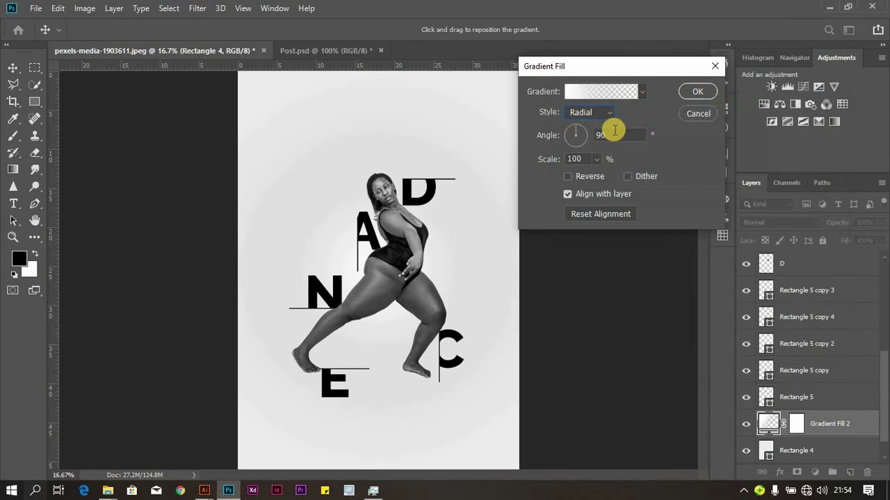
click(694, 92)
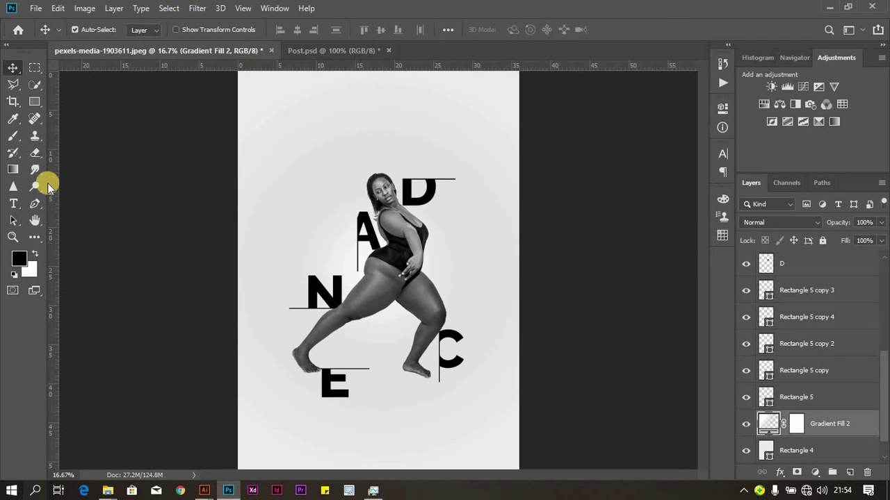
Step: Start a new text layer directly above Layer 2, over the letter D, and set its font size to 48 pt
click(13, 205)
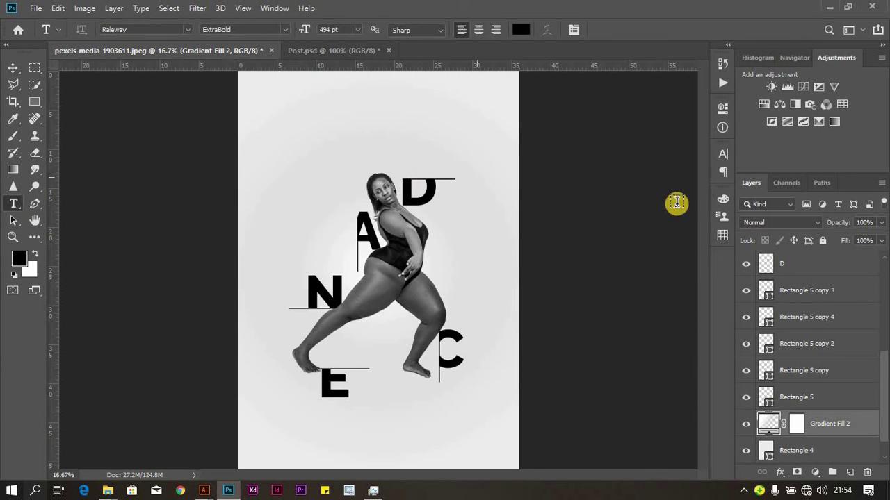
drag(882, 306, 883, 278)
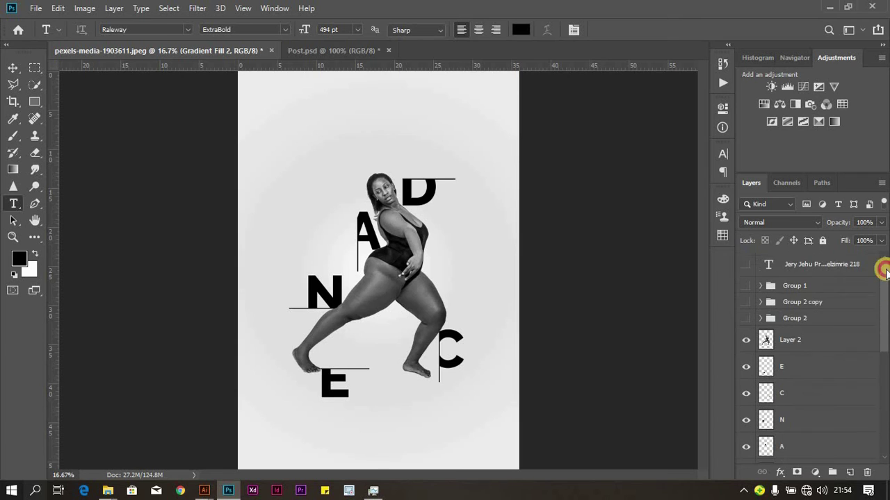
click(800, 335)
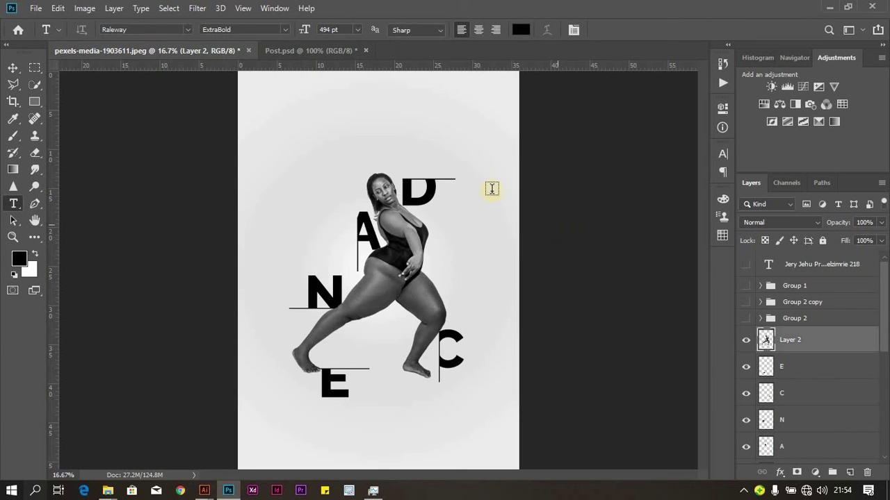
click(409, 165)
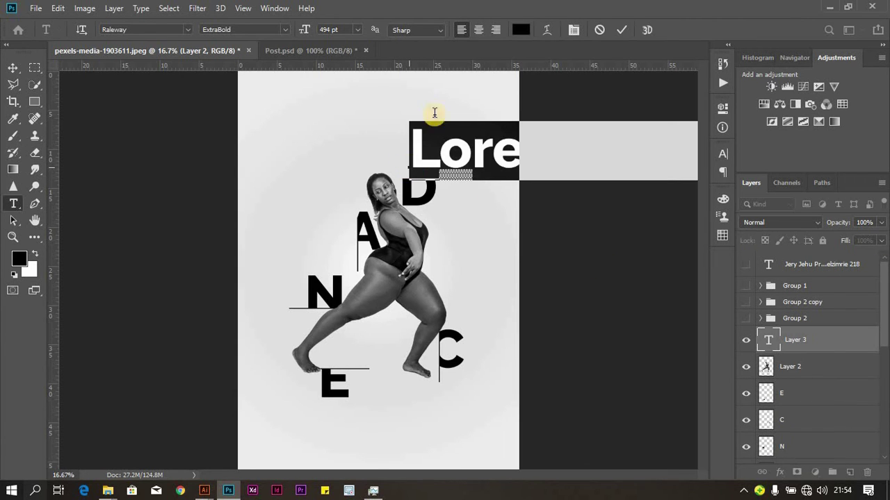
drag(304, 29, 11, 43)
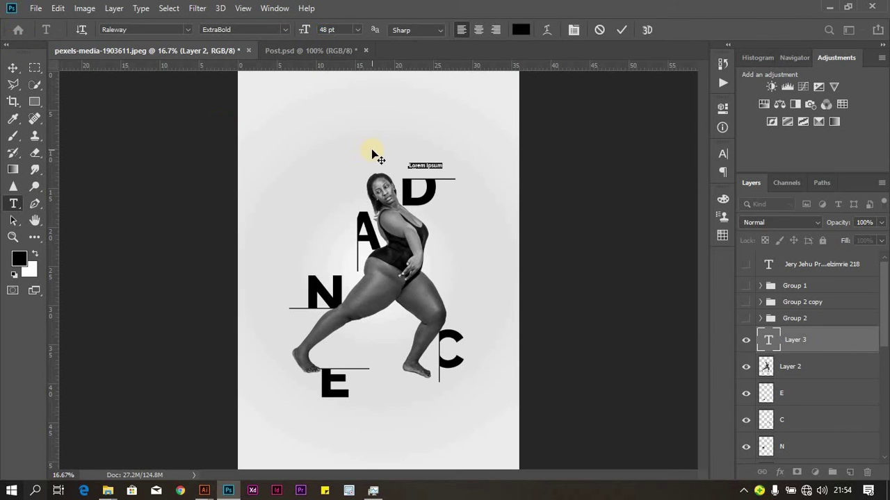
Step: Write "You can dance, if you want to" in the new text layer, breaking the line after the comma
key(ctrl+plus)
key(ctrl+plus)
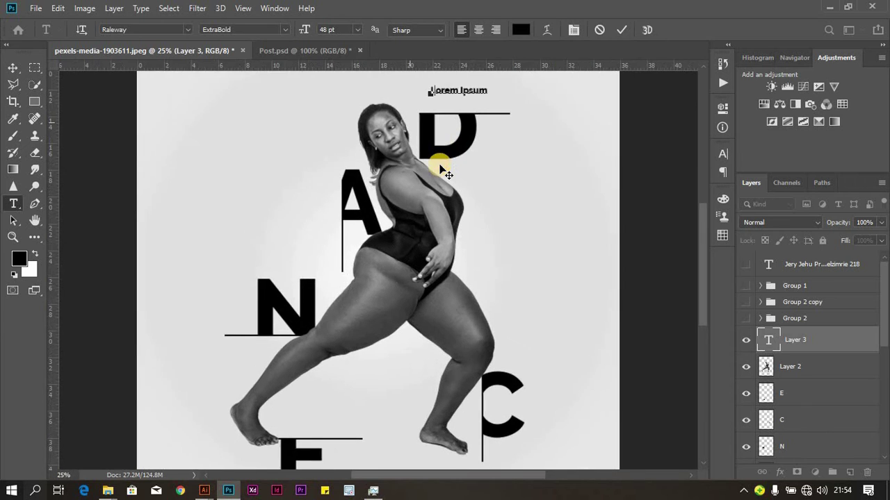
scroll(440, 169, up, 5)
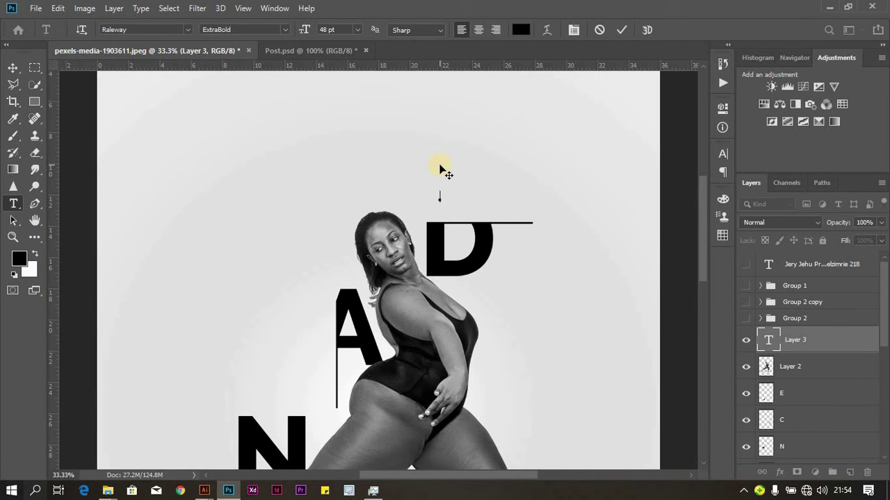
text(You can dan)
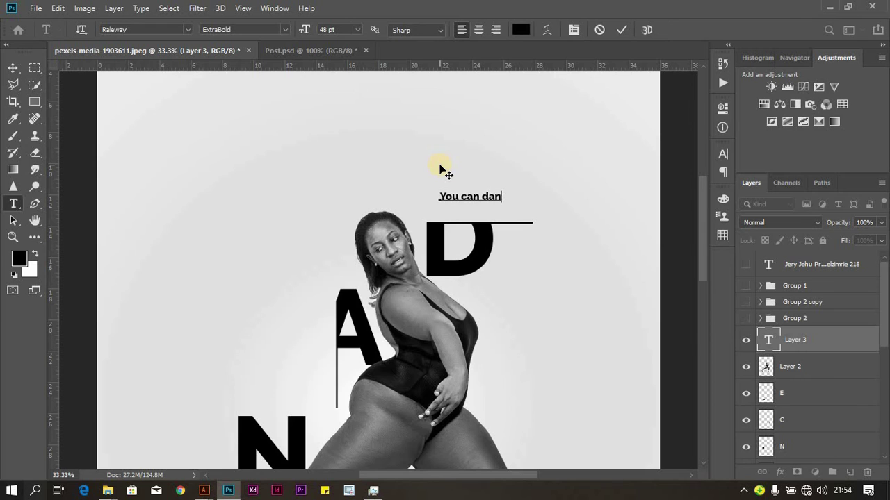
text(ece)
text(f you wa)
text(nt t)
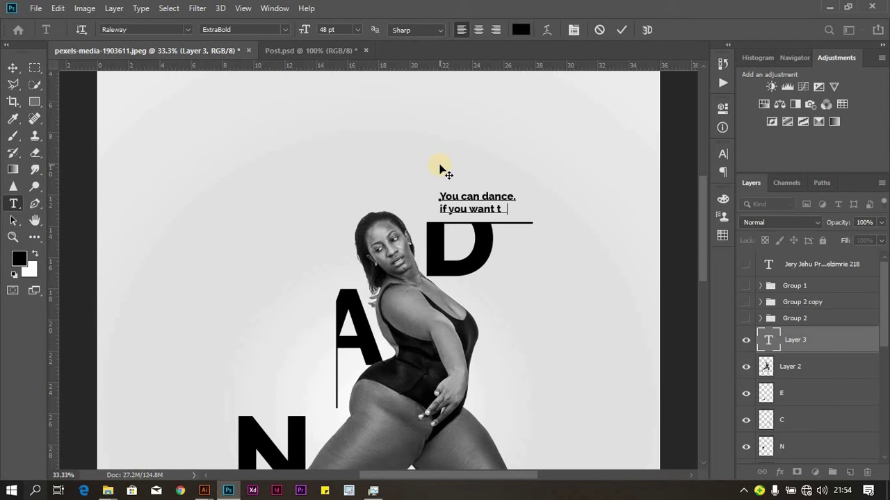
Step: Set the caption's font size to 43 pt and move it to the outer end of the line above the D
key(ctrl+a)
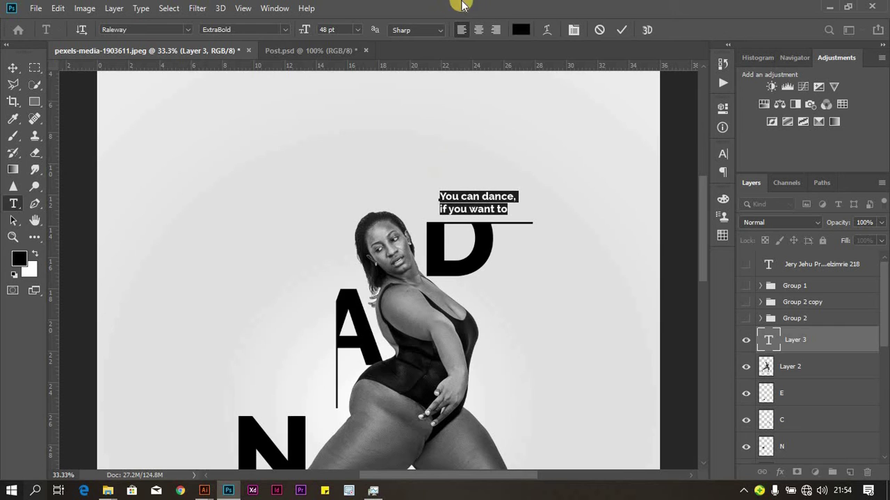
drag(308, 27, 303, 28)
click(13, 68)
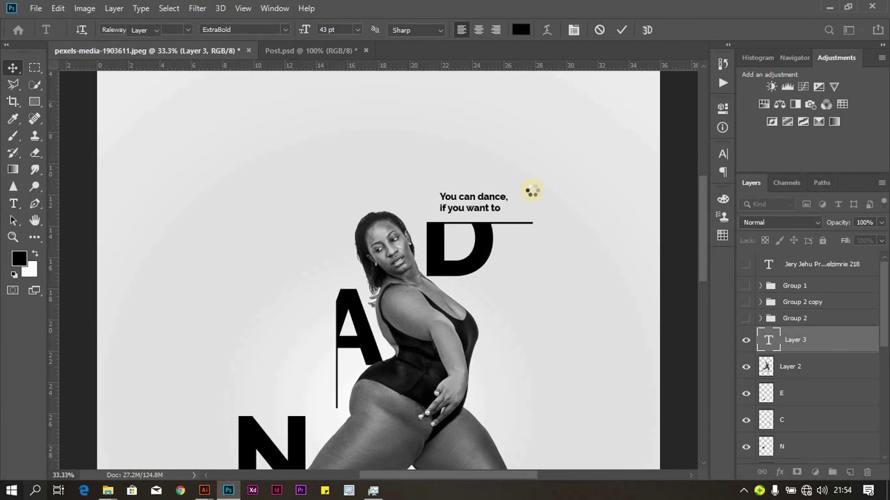
drag(483, 208, 507, 216)
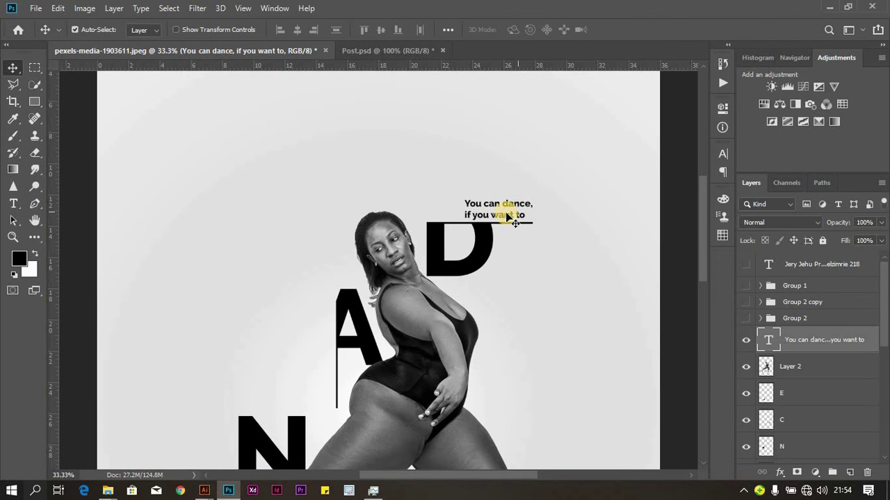
Step: Duplicate the caption beside the A's edge line and rewrite the copy as "The most beautiful things is free." on two lines
scroll(507, 280, down, 3)
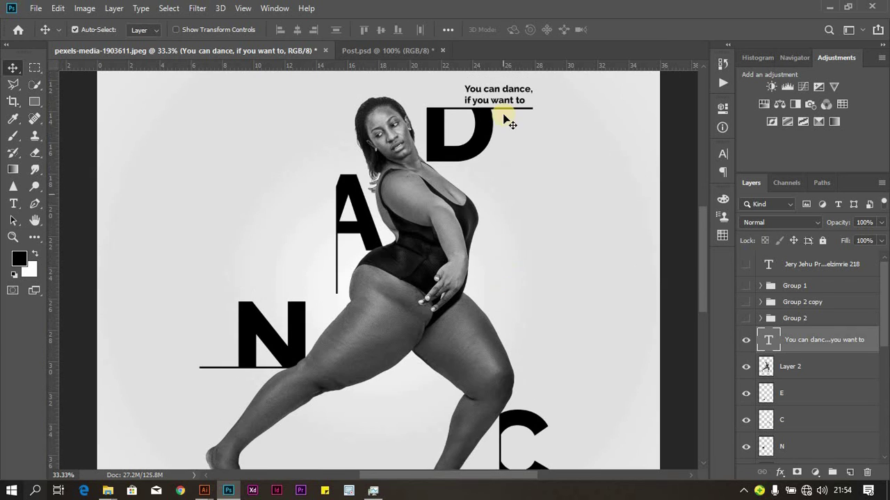
drag(506, 103, 312, 278)
double_click(308, 275)
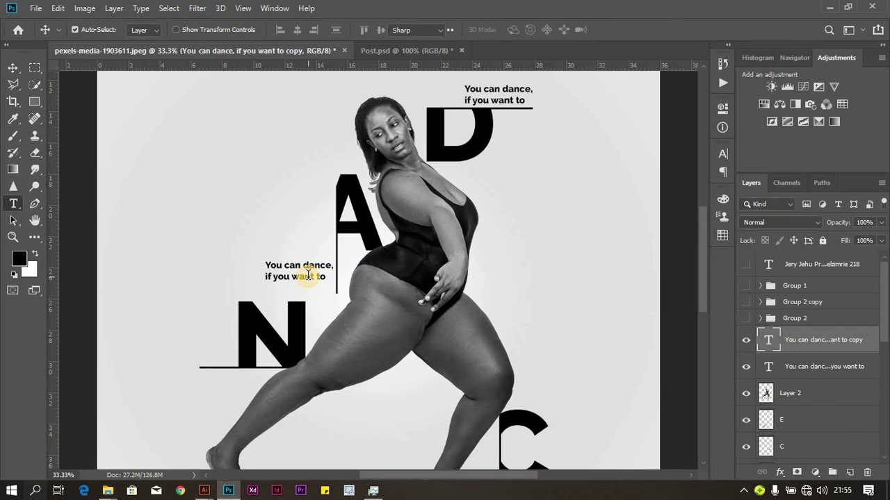
text(the)
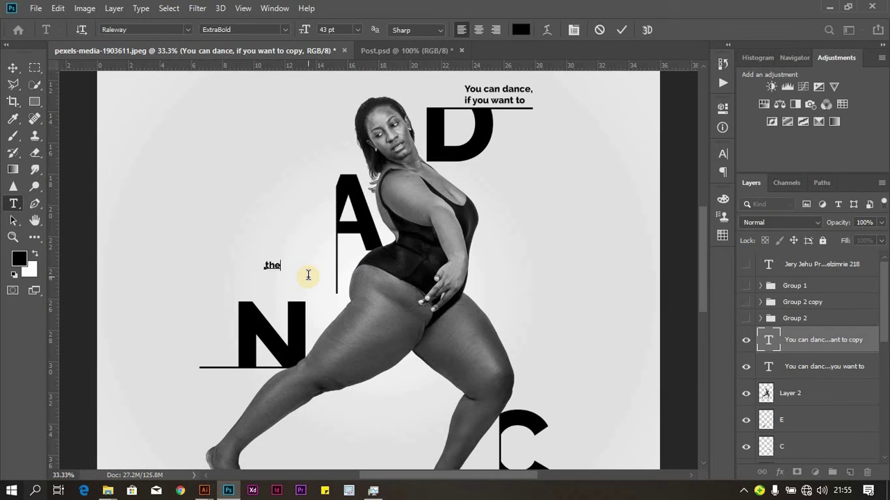
key(ctrl+a)
text(The most beautiful)
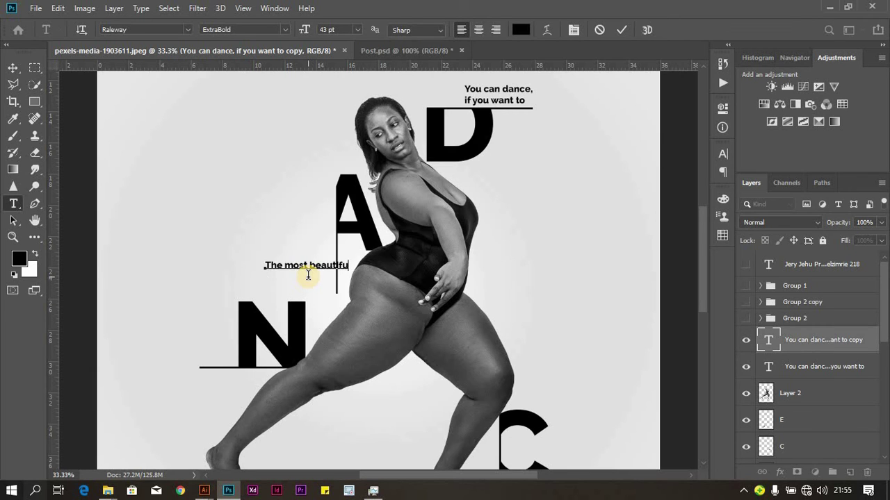
key(Return)
text(things is free.)
Step: Rotate the "The most beautiful things is free." text 90 degrees clockwise
click(11, 66)
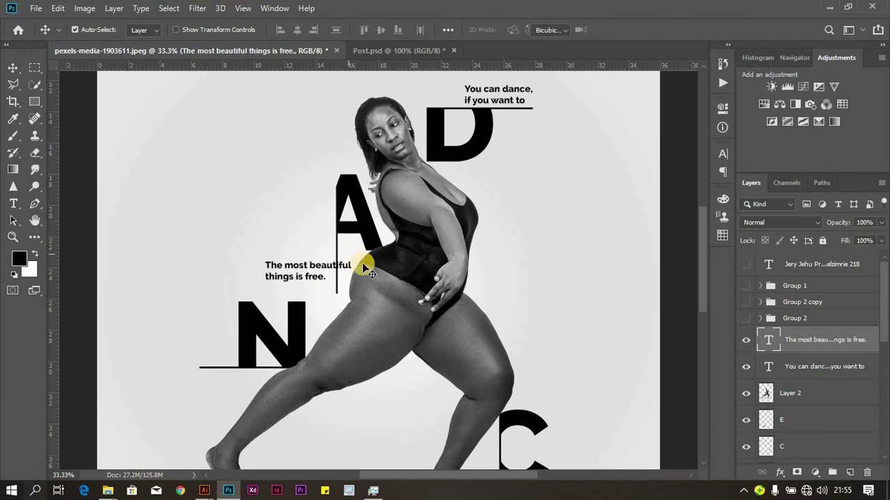
key(ctrl+t)
drag(360, 259, 318, 308)
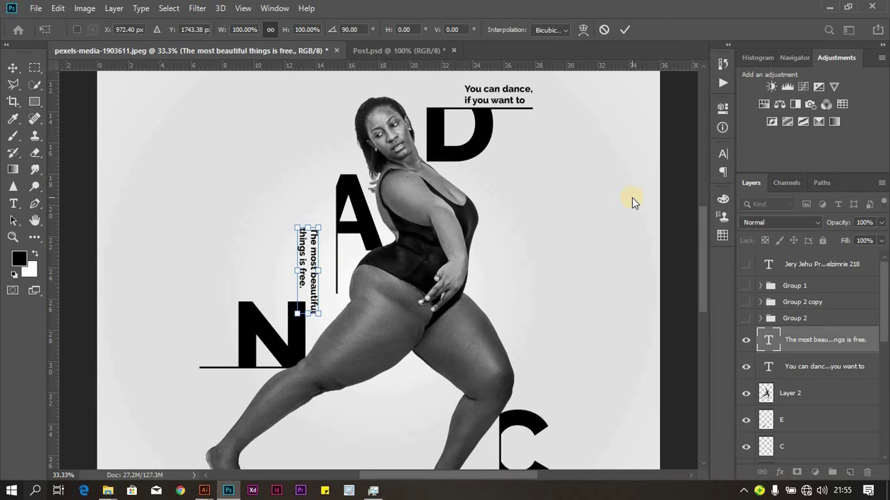
key(Return)
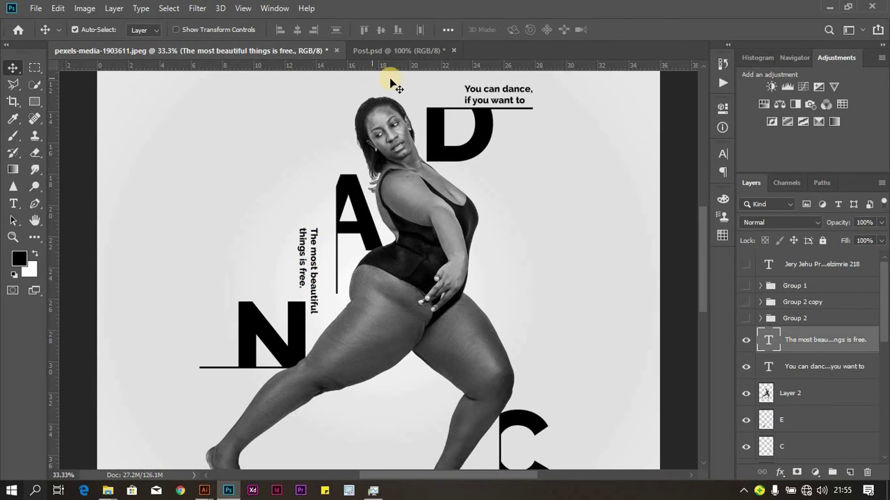
Step: Set the rotated text to 32 pt against the A's vertical line and place a copy on the other side of the dancer
click(723, 153)
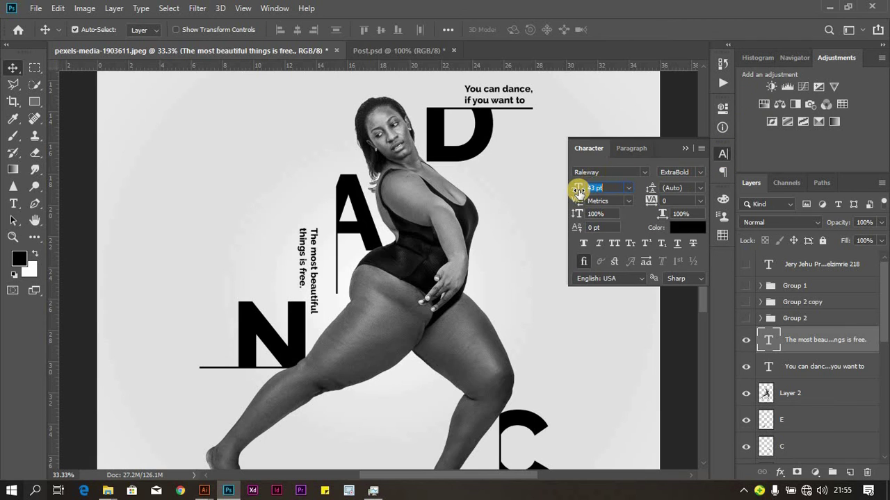
drag(577, 188, 572, 189)
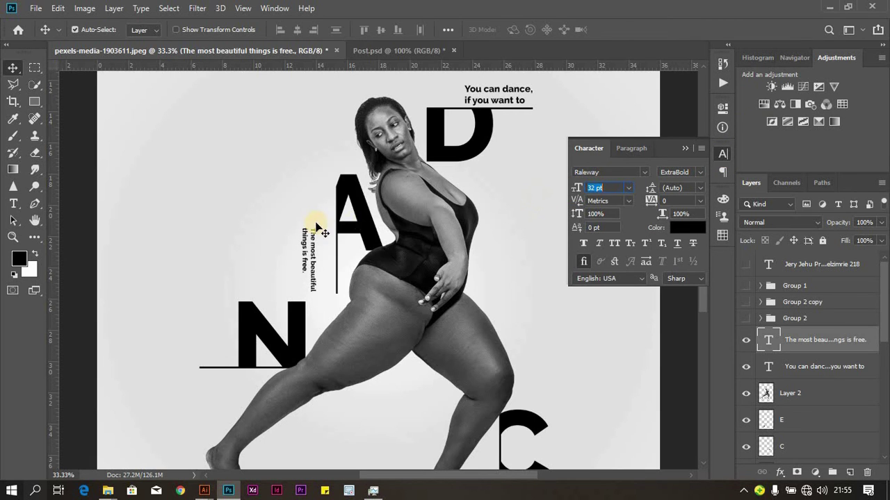
drag(313, 249, 585, 358)
Step: Set the "You can dance, if you want to" caption to 32 pt and realign it with the end of the D's line
scroll(585, 358, down, 3)
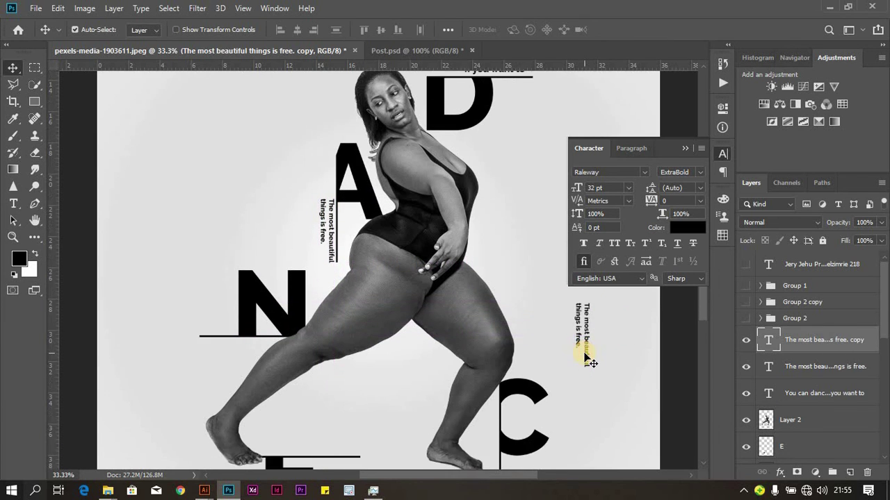
scroll(585, 357, up, 5)
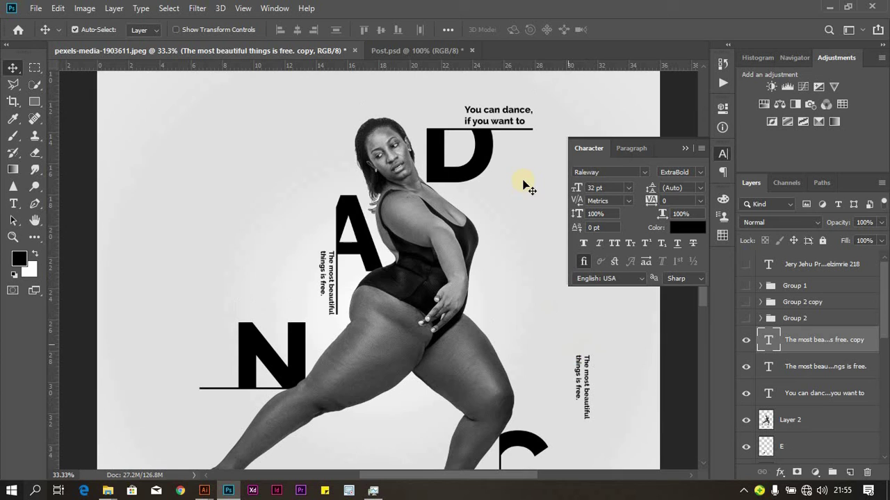
click(506, 123)
drag(579, 186, 573, 188)
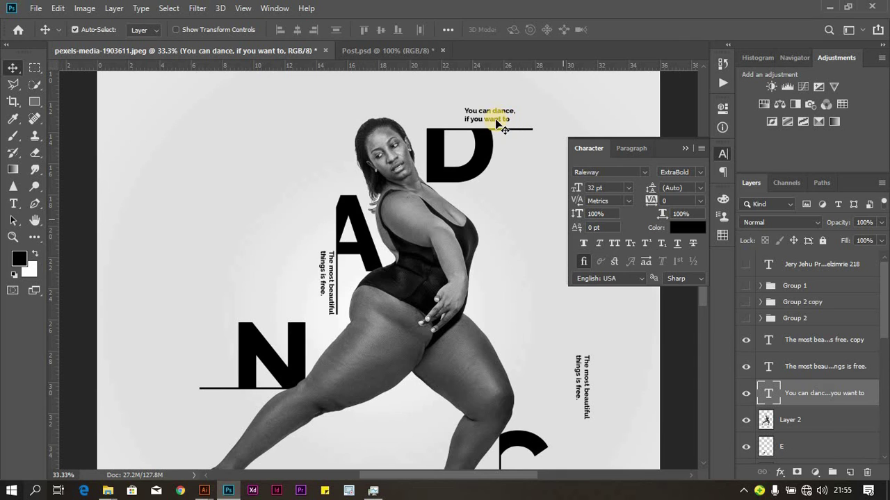
drag(500, 118, 514, 123)
Step: Move the vertical text copy against the C's edge line and duplicate it above the E's line
scroll(527, 198, down, 8)
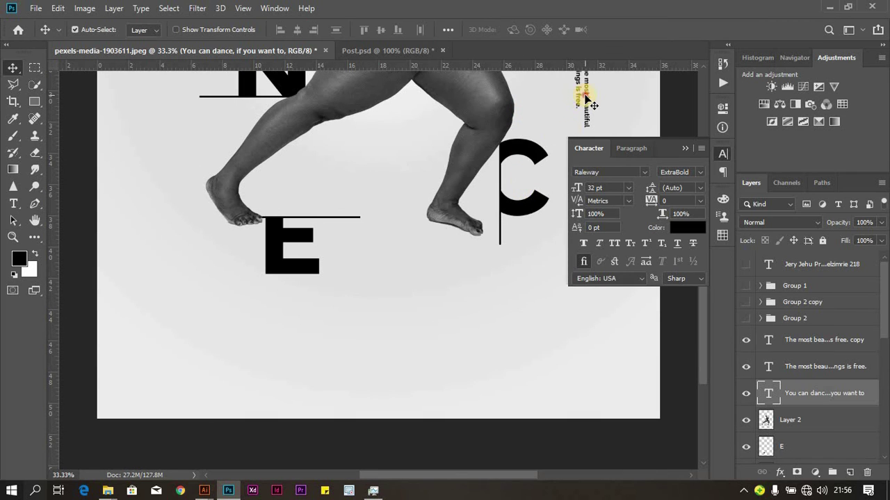
drag(586, 98, 493, 216)
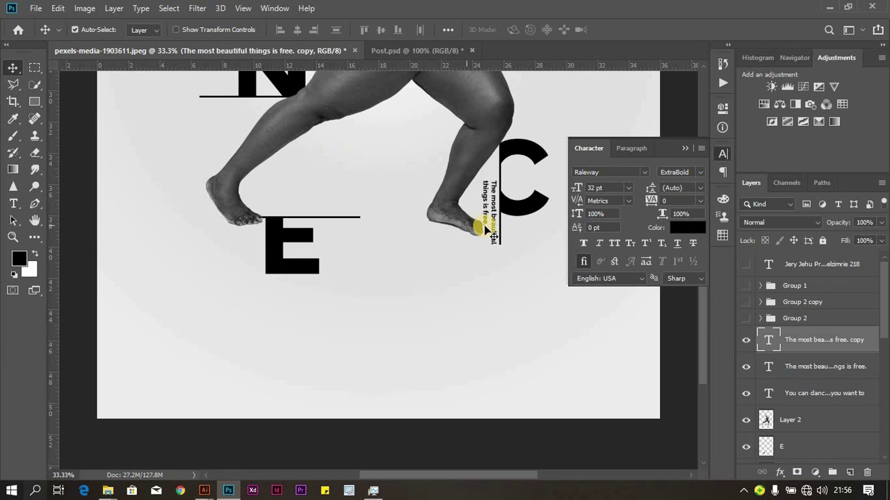
drag(494, 217, 342, 200)
Step: Rotate the copy above the E to horizontal and align it with the outer end of the E's line
key(ctrl+t)
drag(348, 145, 276, 164)
key(Return)
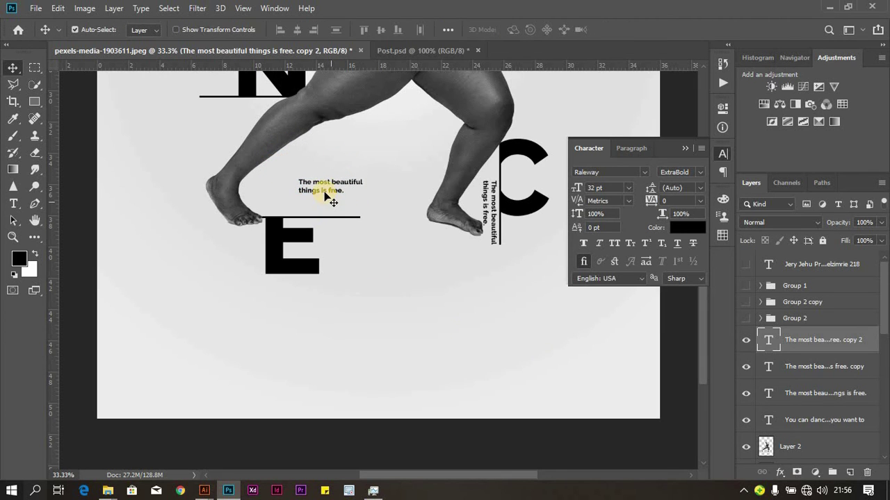
drag(333, 202, 321, 213)
Step: Rewrite the vertical caption beside the C as "Life could be better if you smile" on two lines and align it with the edge line
double_click(491, 212)
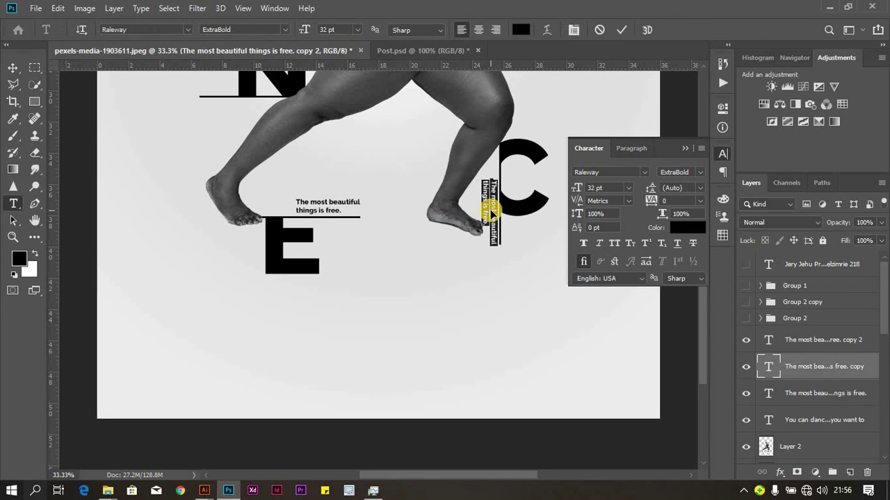
key(ctrl+t)
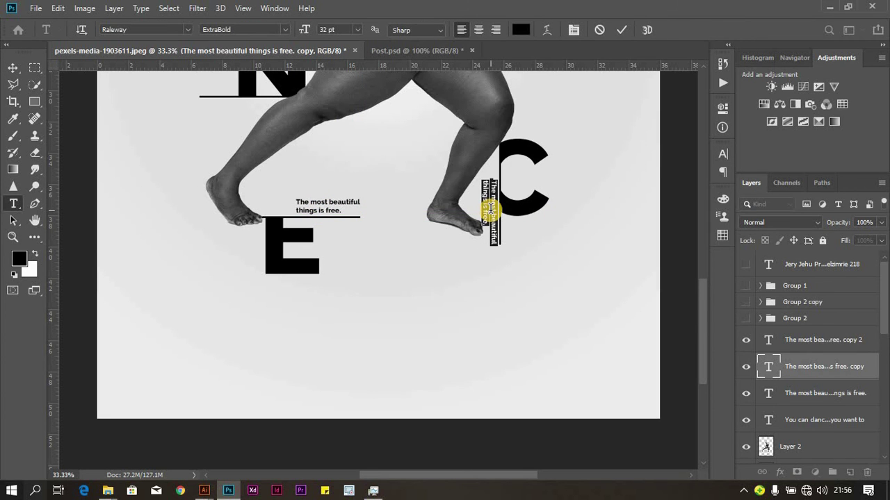
key(BackSpace)
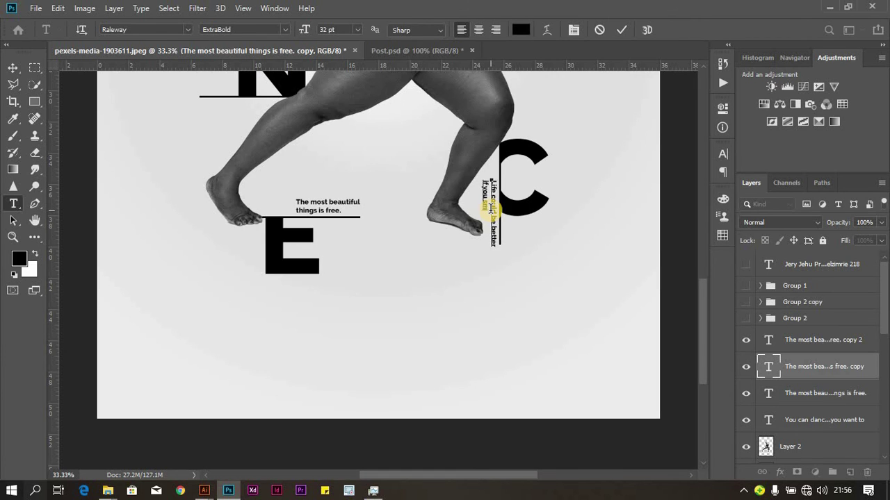
click(620, 29)
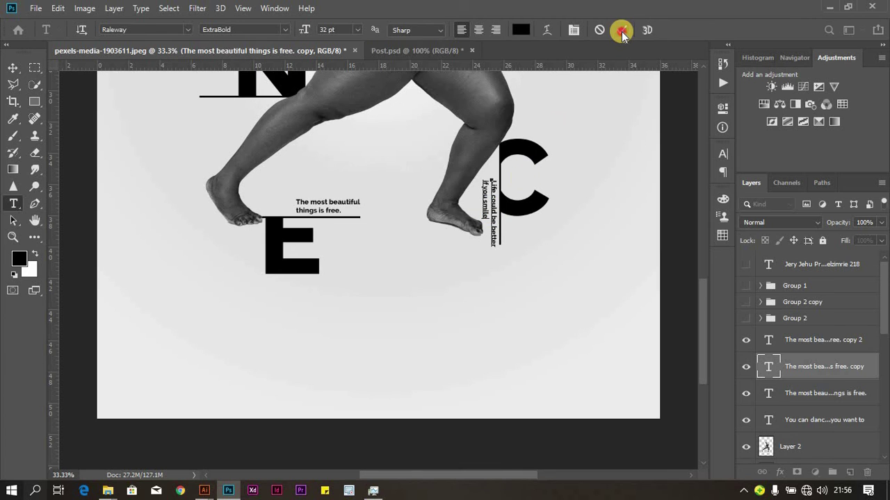
key(v)
drag(496, 227, 494, 221)
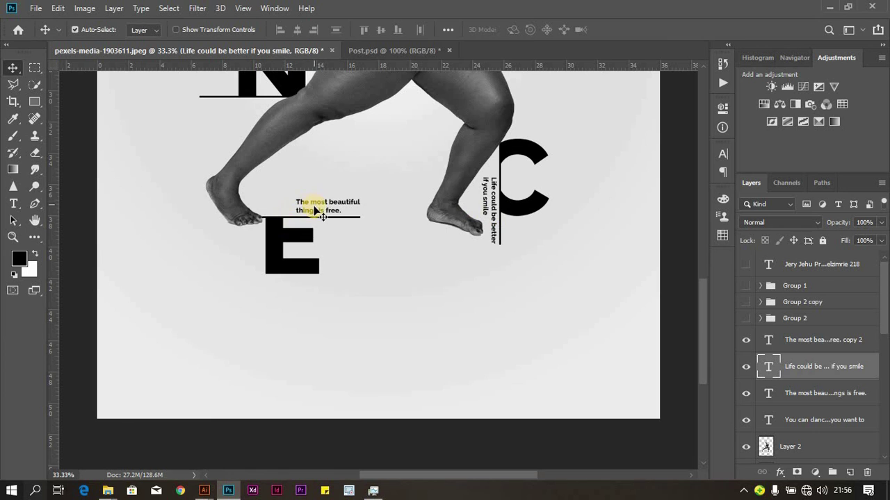
Step: Rewrite the caption above the E as "Good things remains good" on two lines and align it with the outer end of the line
click(313, 206)
key(t)
double_click(313, 207)
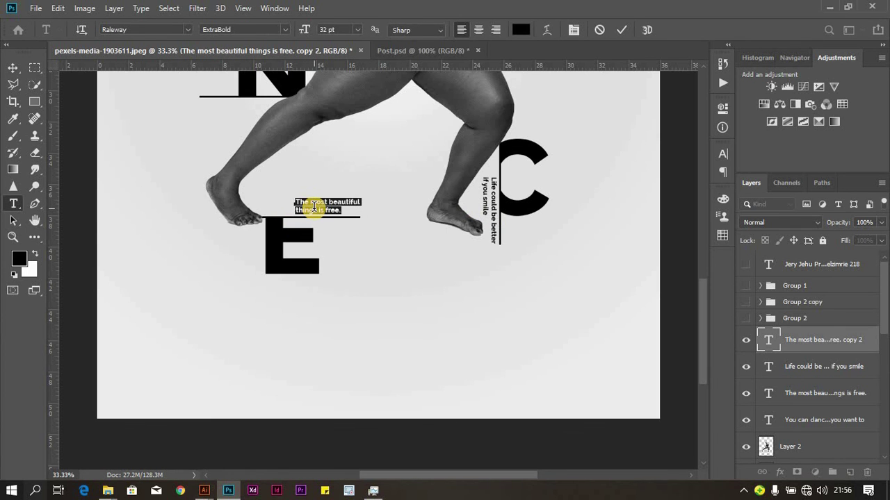
text(Go)
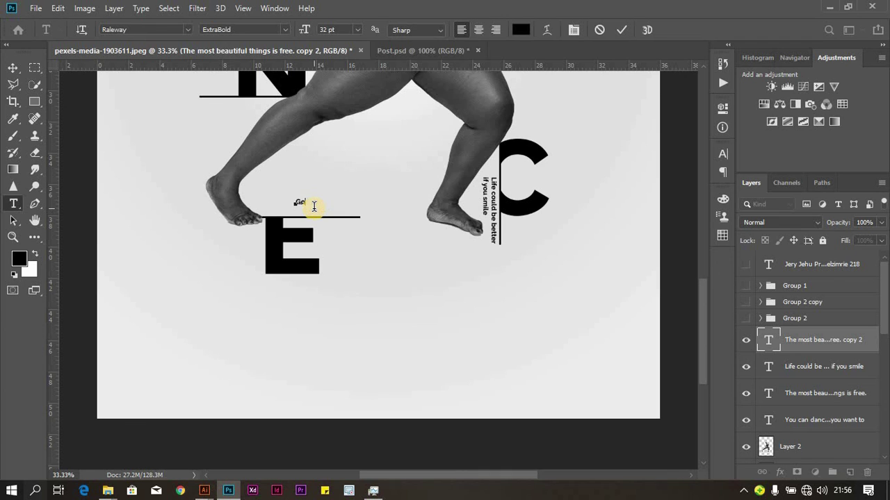
text(od thg)
text(ngs remains good)
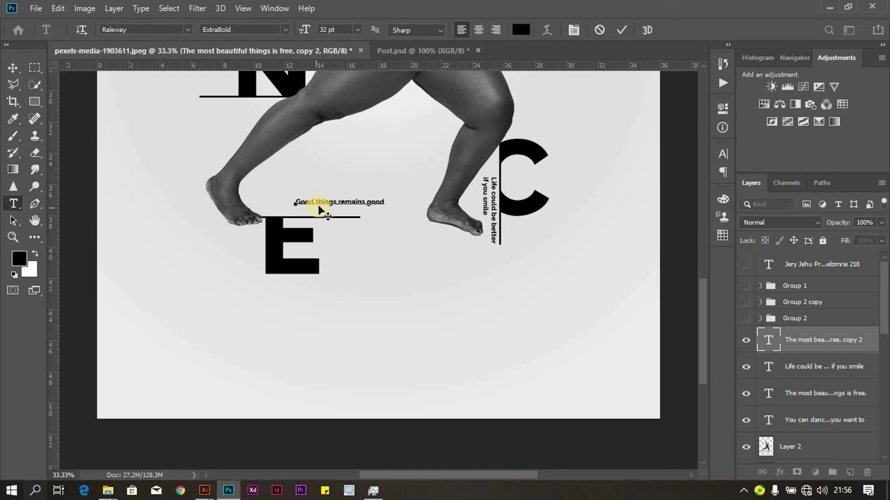
click(338, 202)
key(Return)
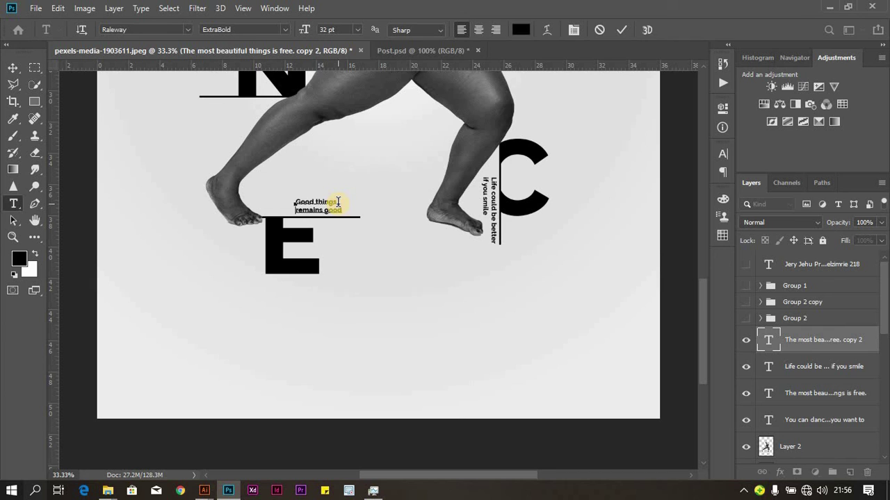
click(12, 67)
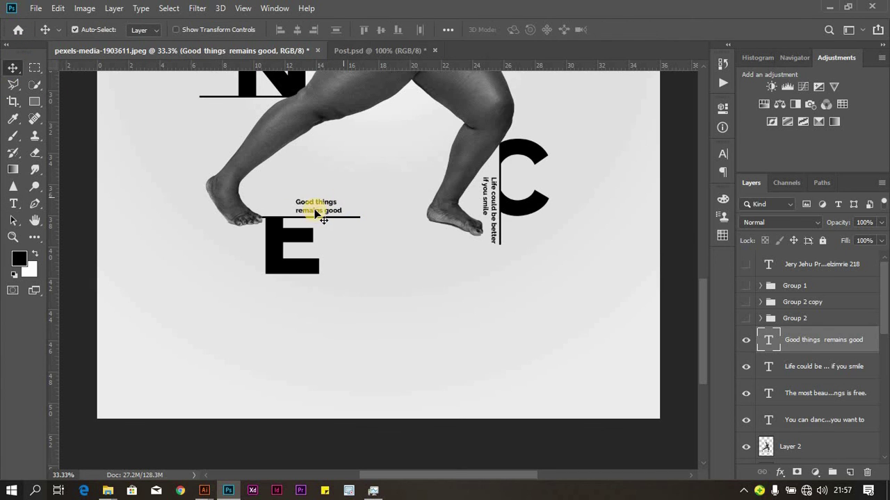
drag(315, 213, 342, 208)
Step: Duplicate the E's caption below the outer end of the N's line and rewrite the copy as "Dance with effect shake it off" on two lines
scroll(343, 210, up, 5)
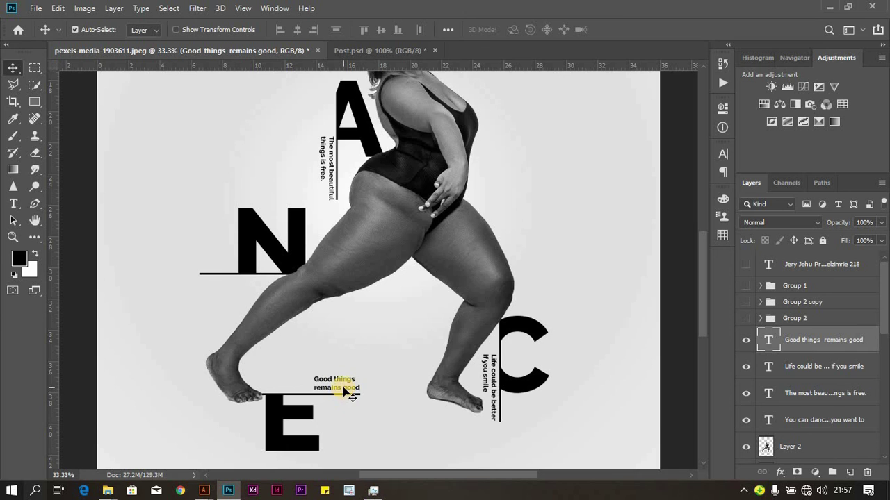
drag(341, 386, 233, 292)
key(t)
click(234, 289)
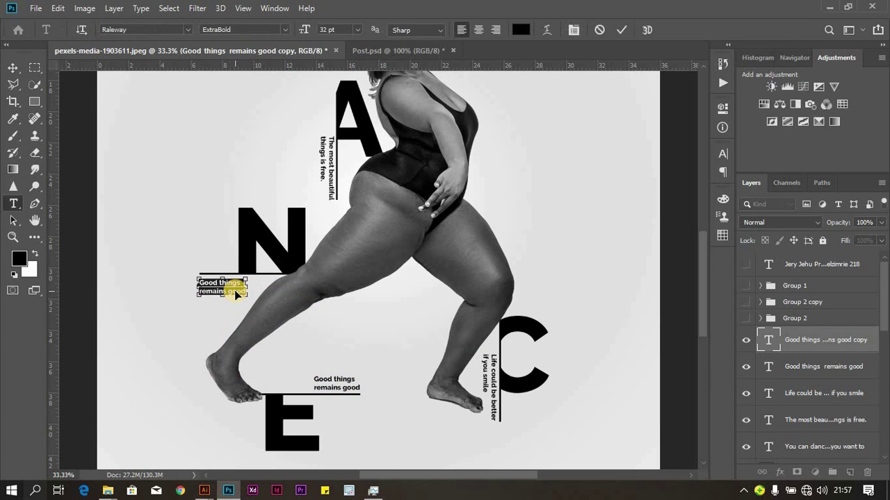
key(ctrl+a)
text(Dan)
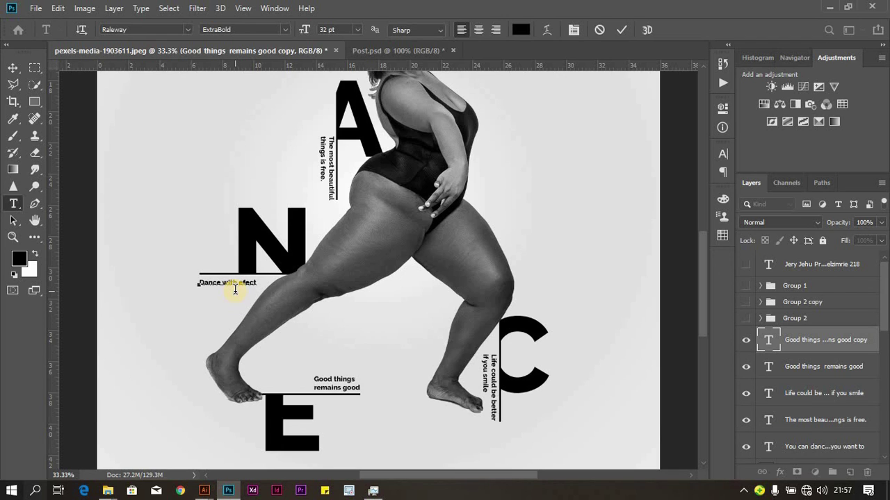
text(hake it)
text(off)
text(f)
click(13, 68)
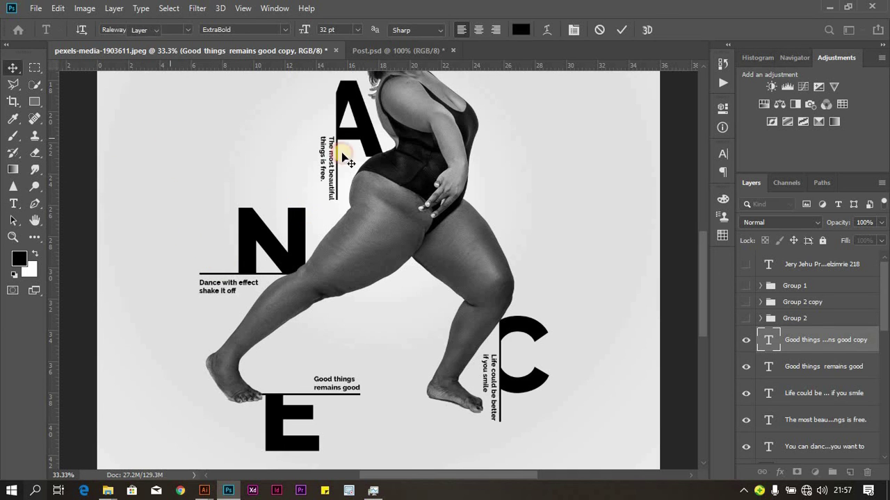
Step: Duplicate the vertical caption beside the C into the empty area below the dancer's front foot and rotate the copy to horizontal
key(ctrl+minus)
key(ctrl+minus)
key(ctrl+minus)
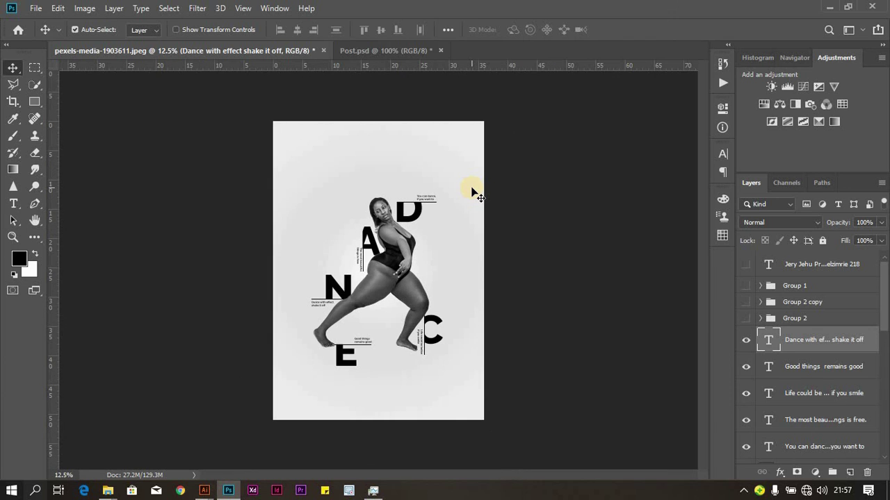
click(421, 345)
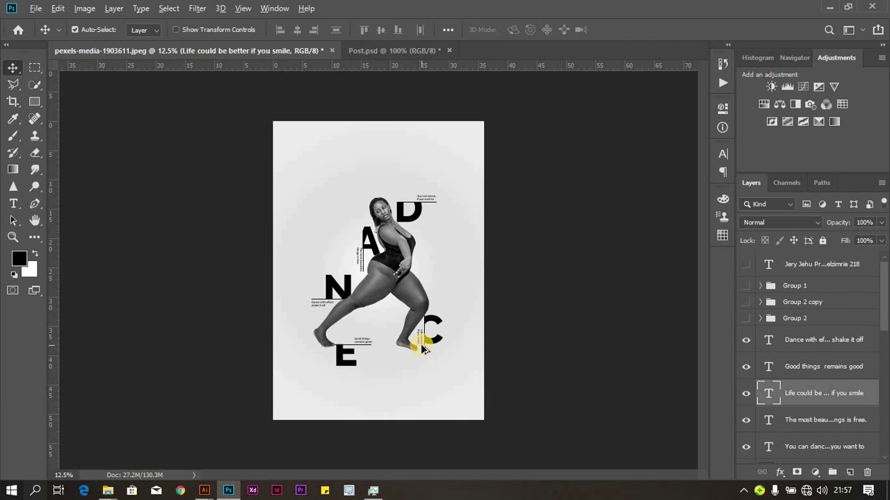
drag(421, 346, 398, 360)
key(ctrl+t)
click(588, 355)
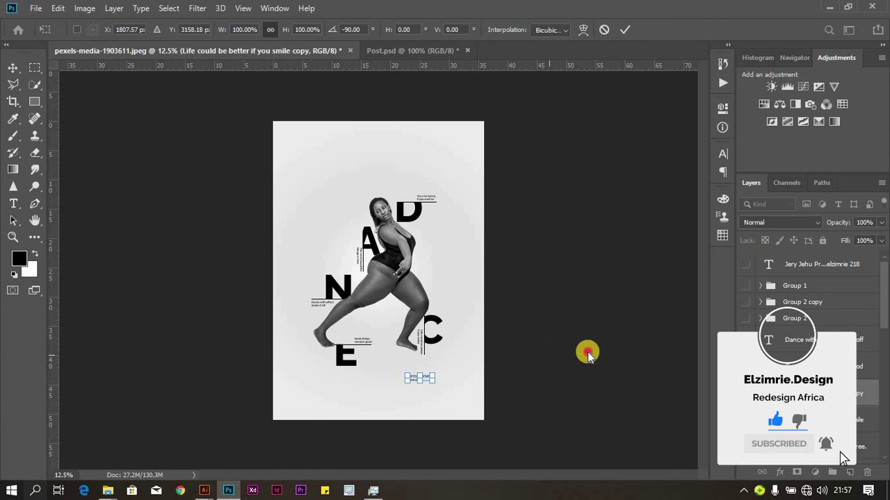
Step: Replace the text of the horizontal copy below the C with the designer's full name and social media handle on two lines
double_click(419, 377)
text(Jery Je)
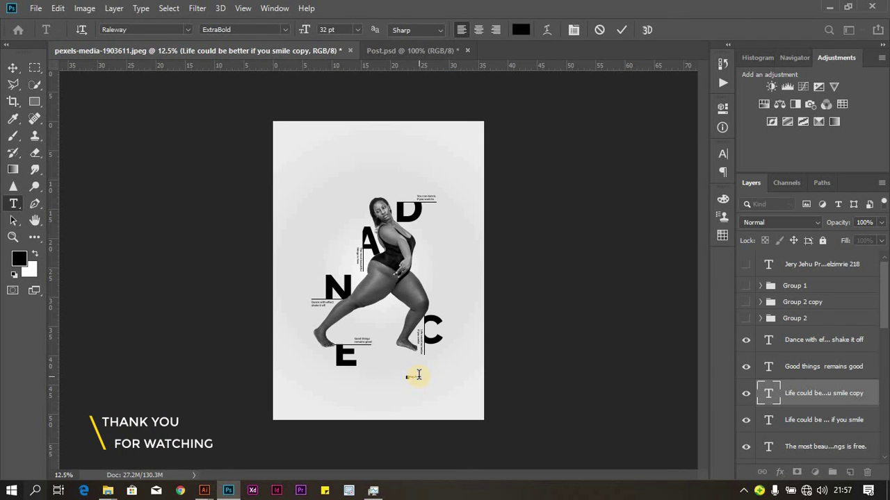
text( better)
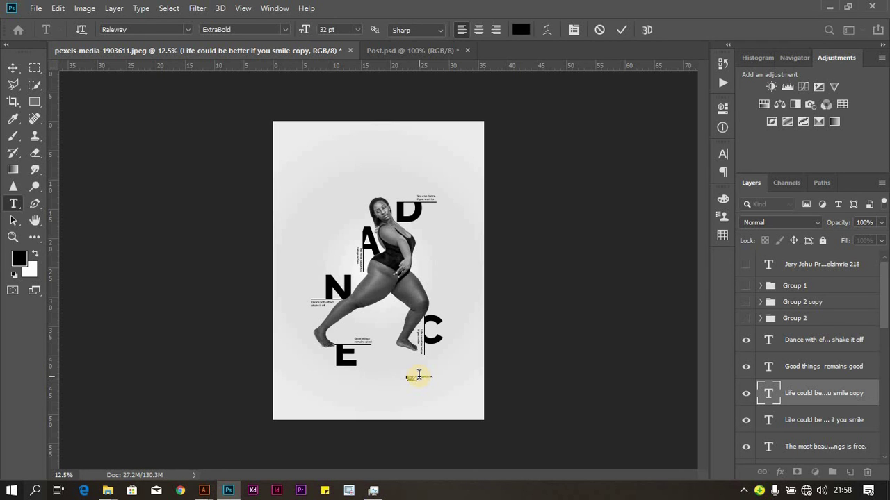
click(8, 69)
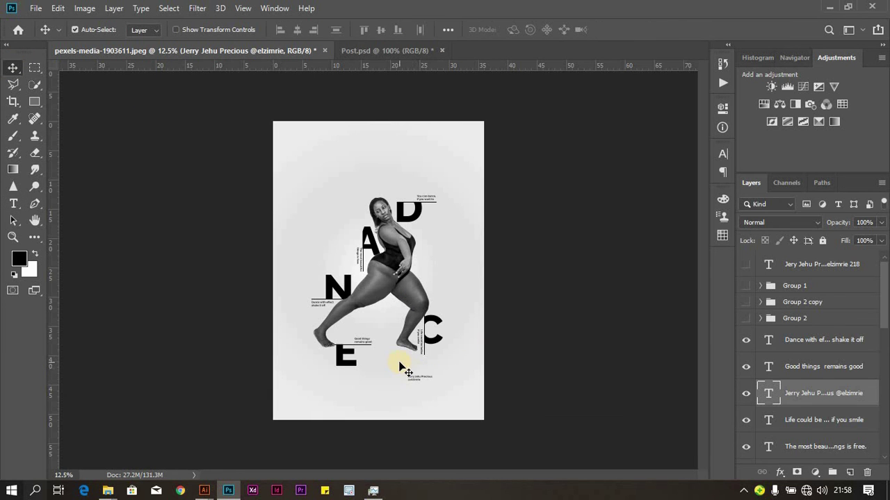
Step: Examine the poster's captions, letters and overall layout up close and as a whole
key(ctrl+plus)
key(ctrl+plus)
scroll(420, 466, down, 3)
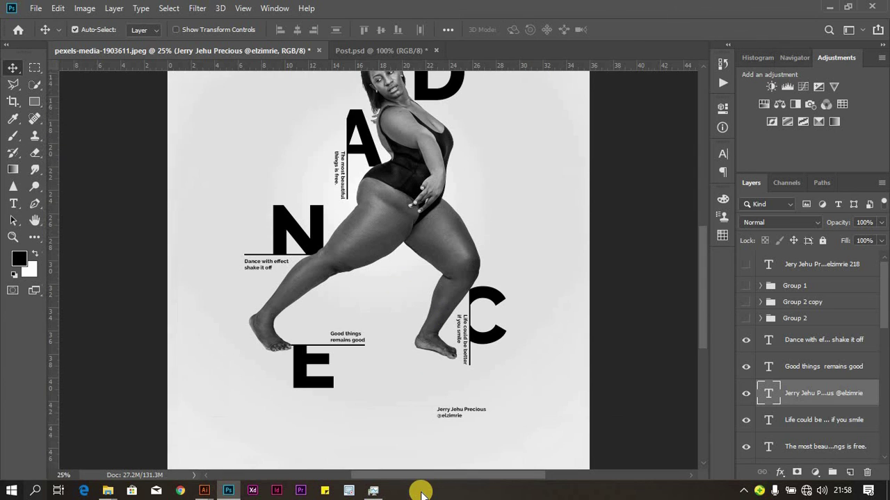
scroll(424, 374, down, 2)
scroll(424, 374, up, 5)
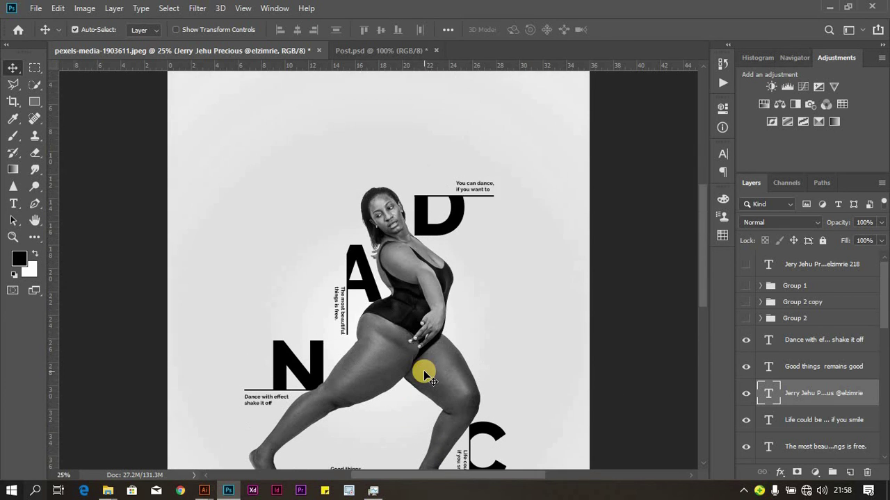
key(ctrl+minus)
key(ctrl+minus)
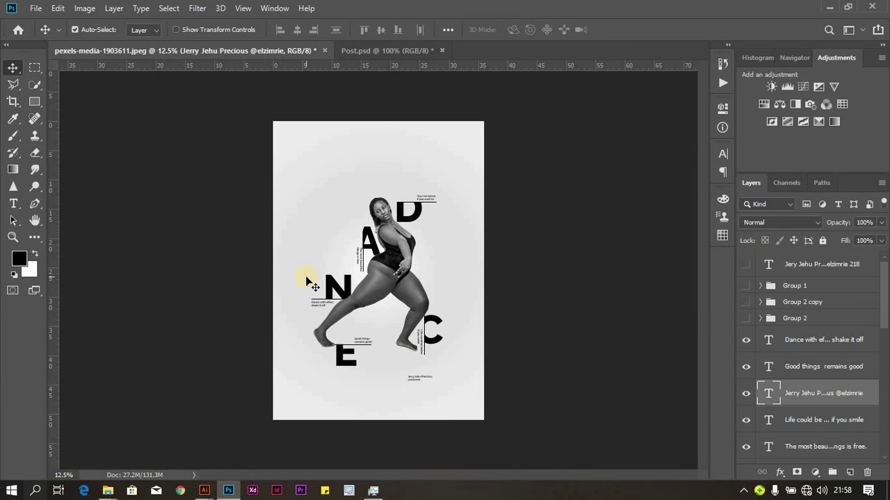